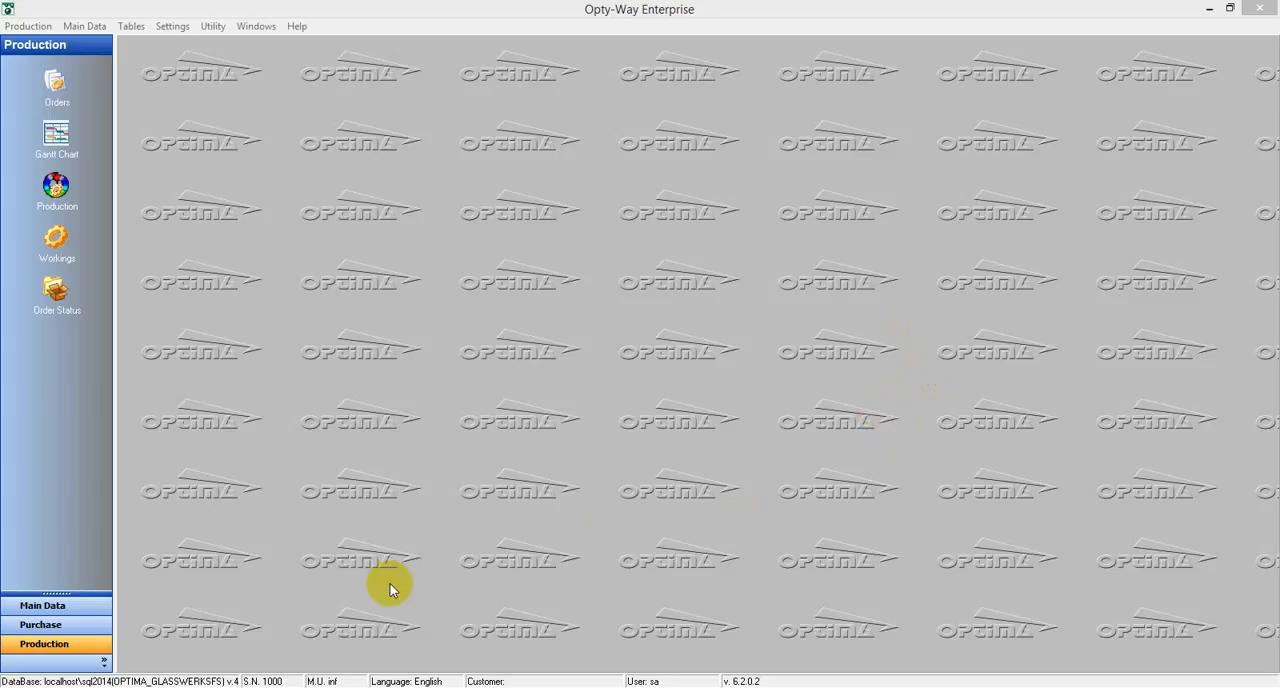
Open the work types list in the main data and examine the settings of the CUT work type
left_click(86, 605)
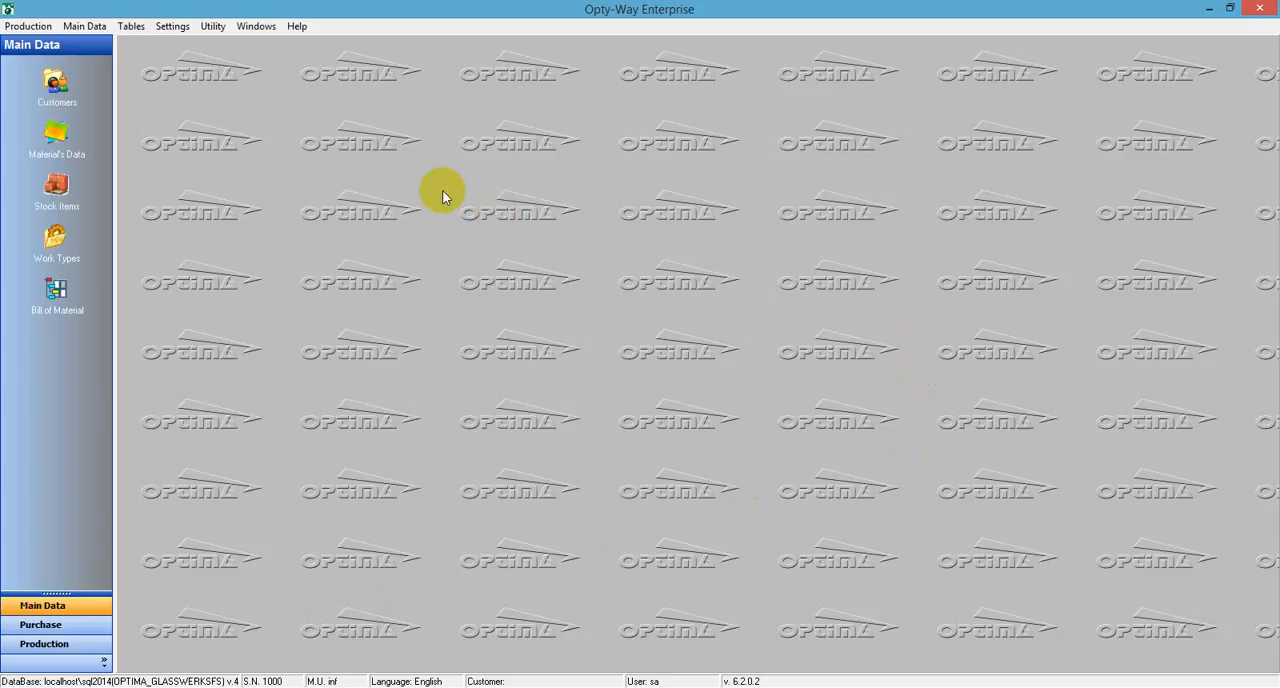
left_click(55, 244)
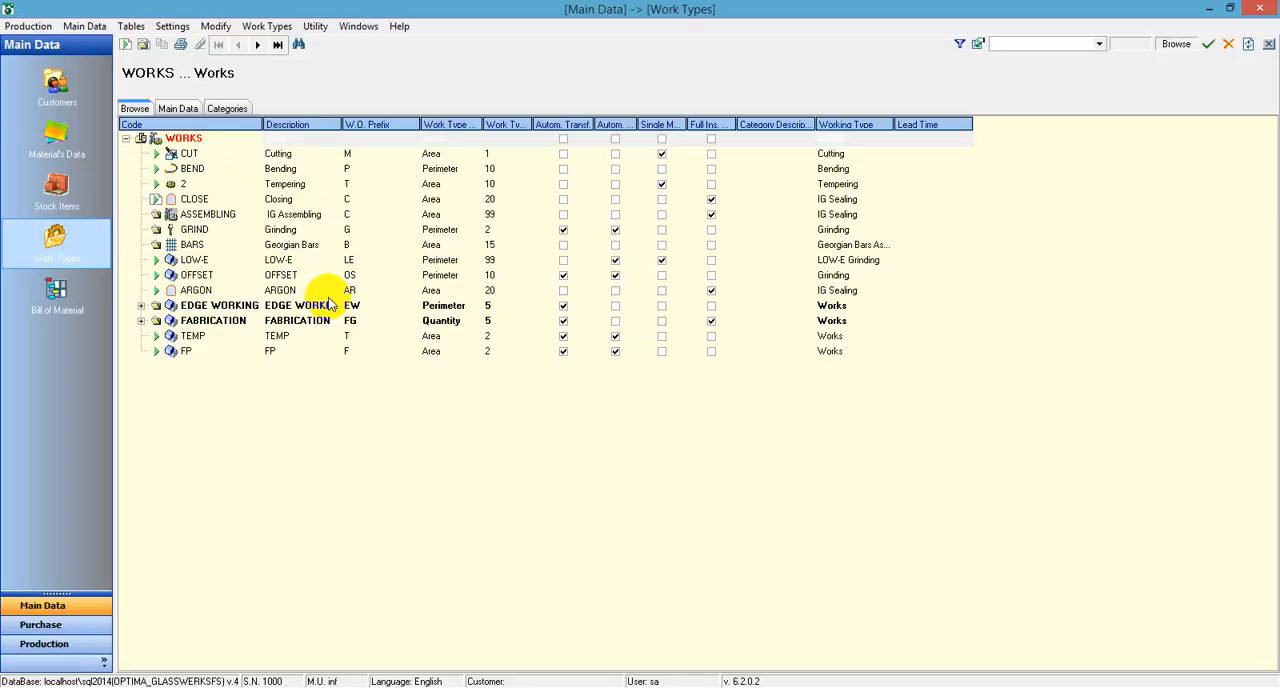
left_click(215, 160)
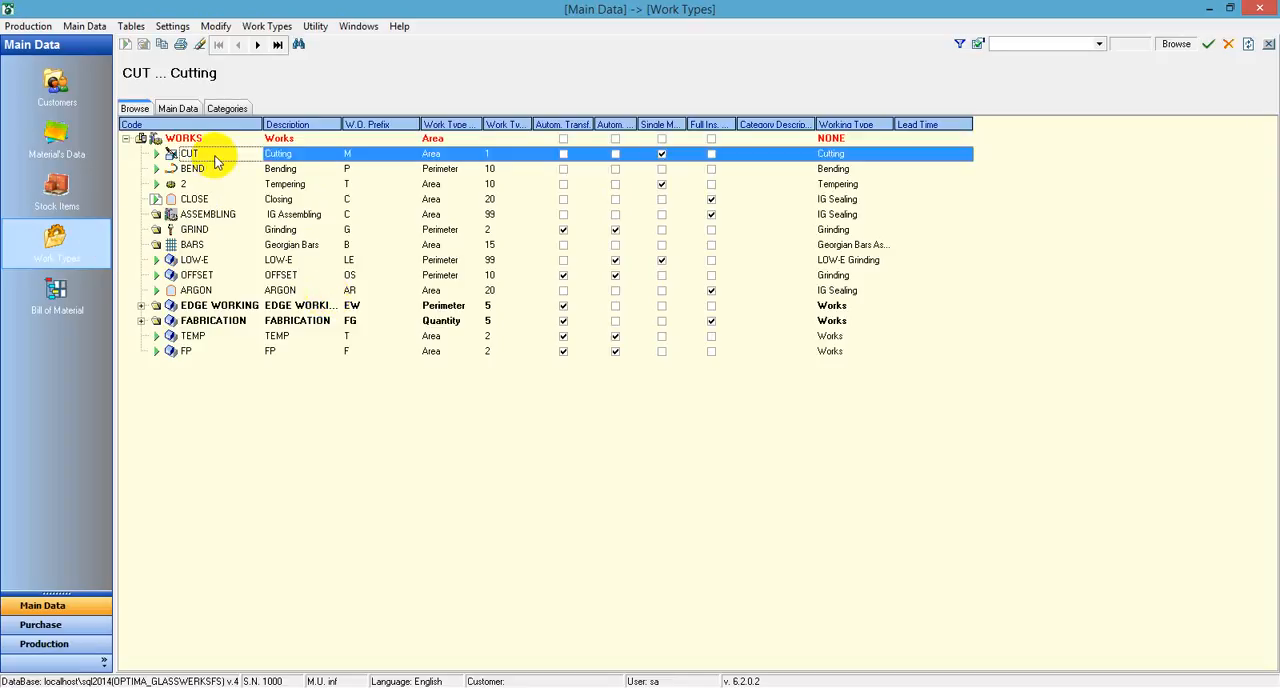
double_click(215, 160)
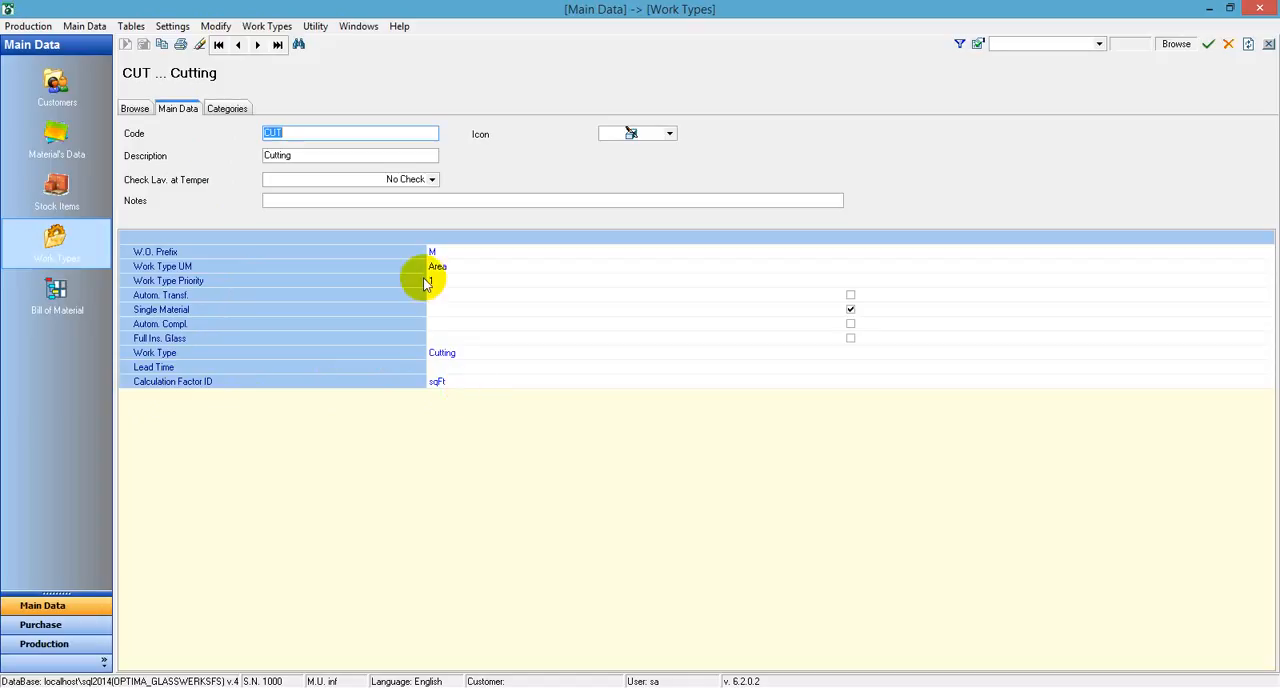
left_click(135, 108)
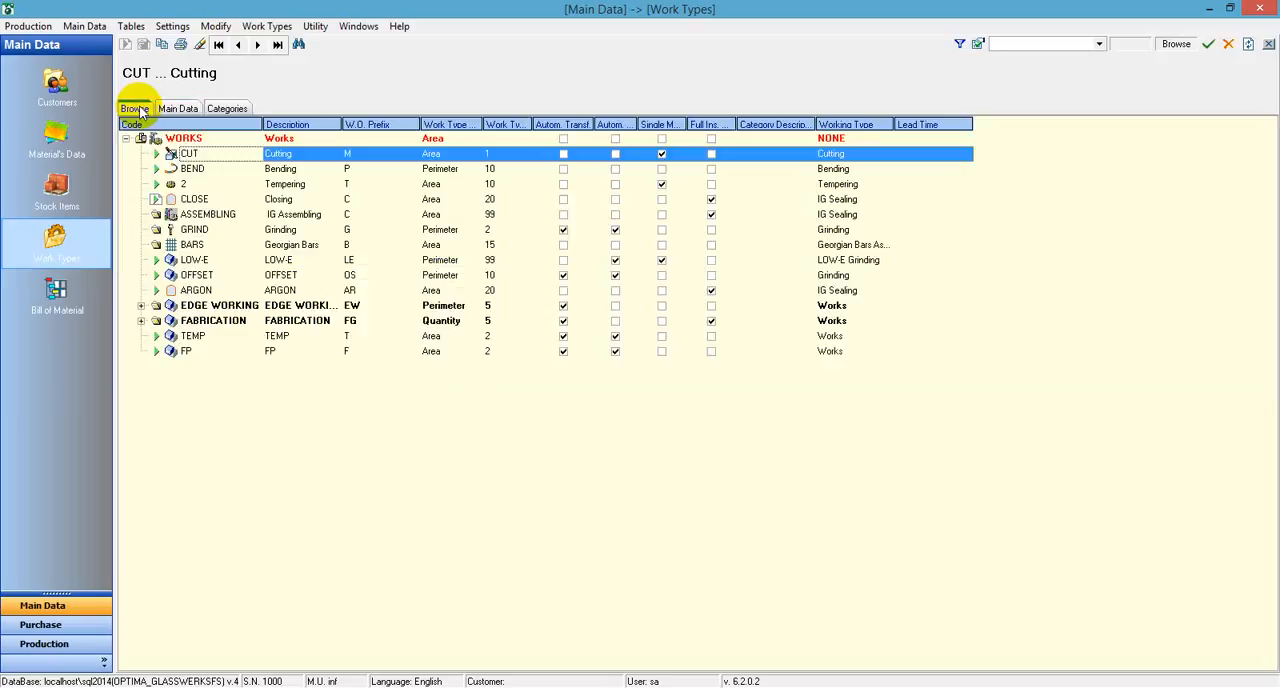
Examine the main data of the Tempering and Bending work types, including their units and calculation factors
double_click(193, 187)
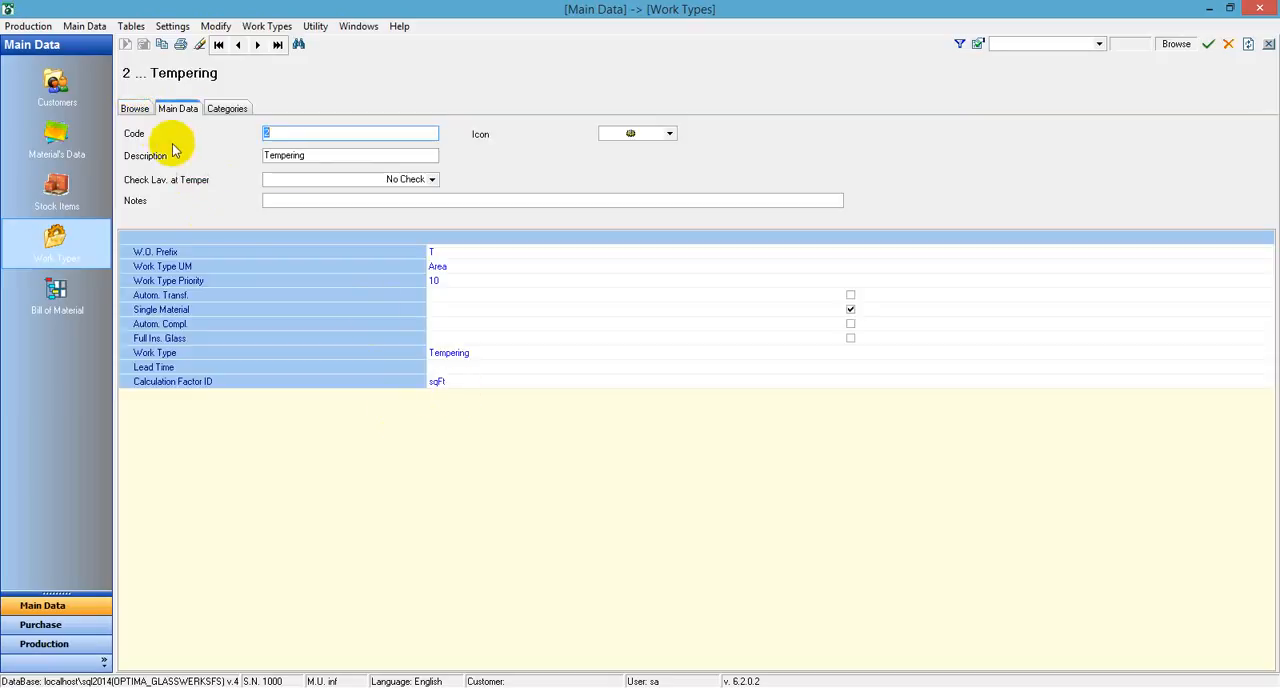
left_click(132, 108)
double_click(257, 170)
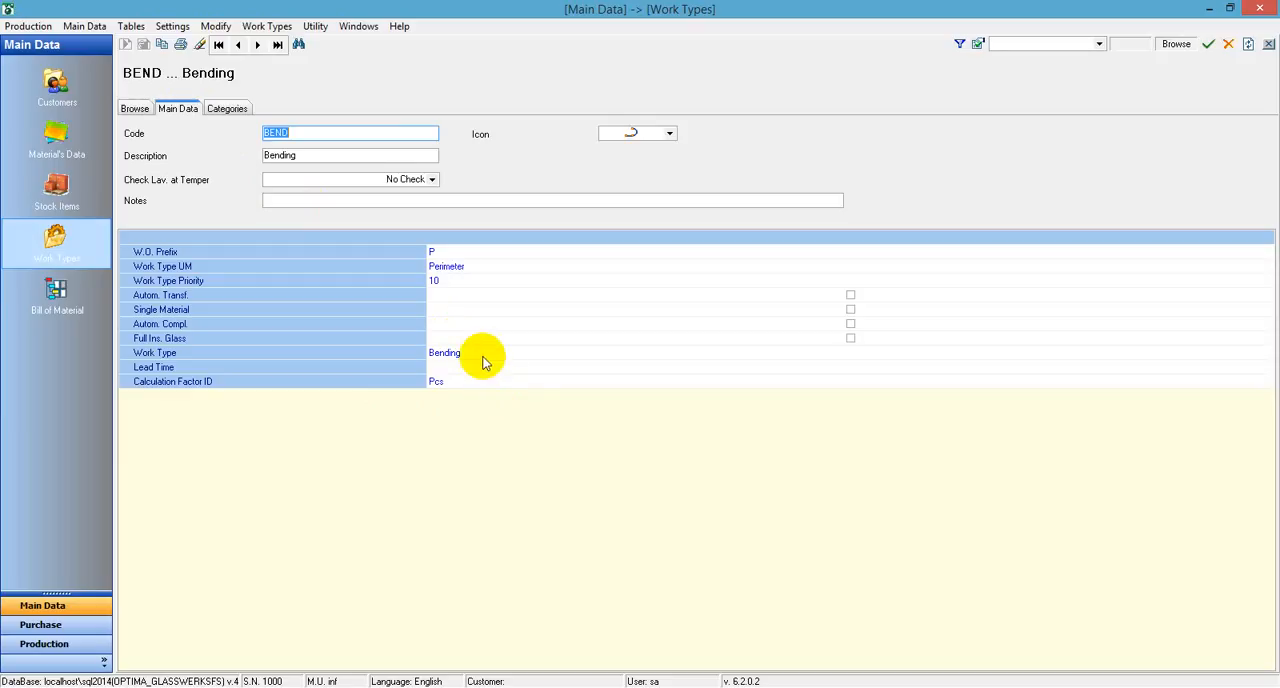
left_click(136, 110)
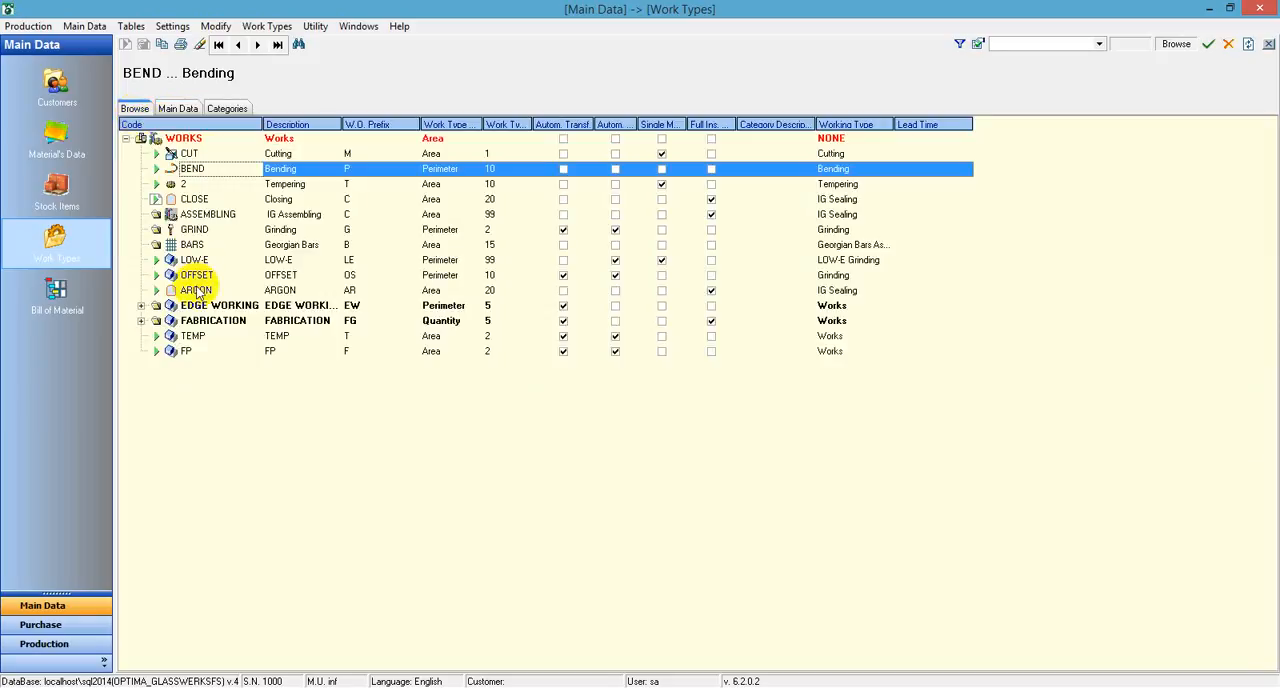
Expand the EDGE WORKING and FABRICATION groups and examine the calculation factor options of the Flat Polishing work type
left_click(141, 320)
left_click(141, 305)
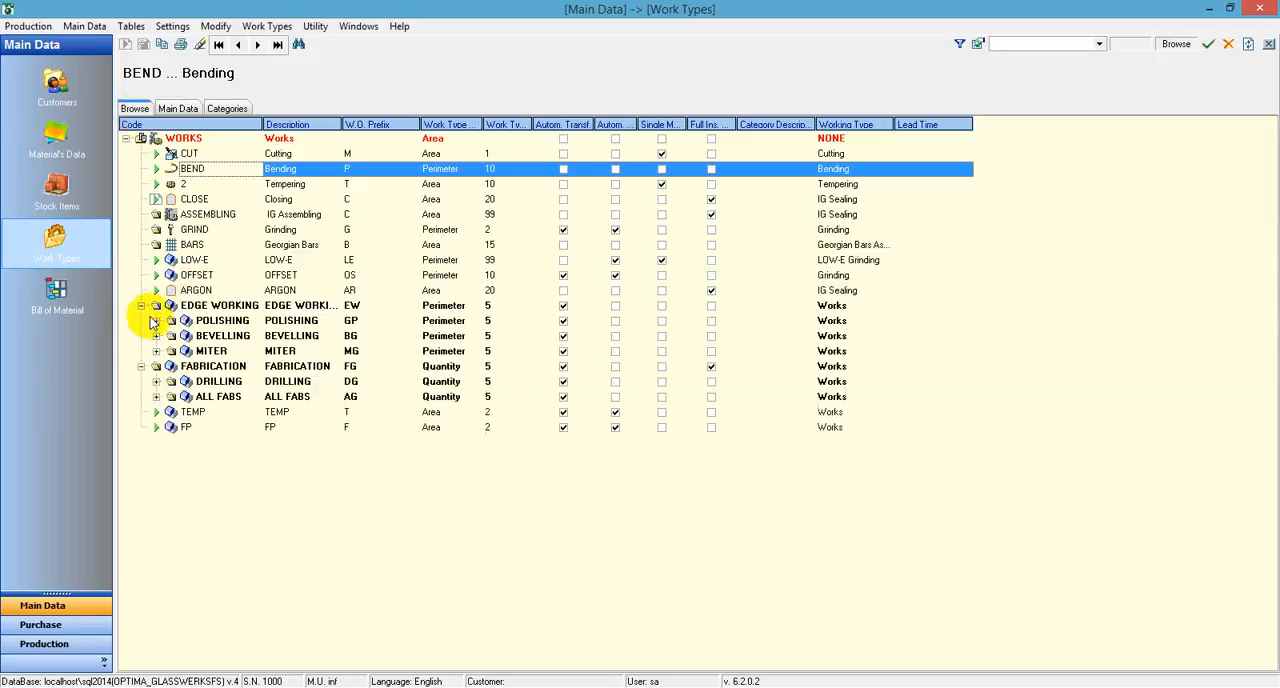
left_click(160, 335)
left_click(156, 320)
double_click(212, 340)
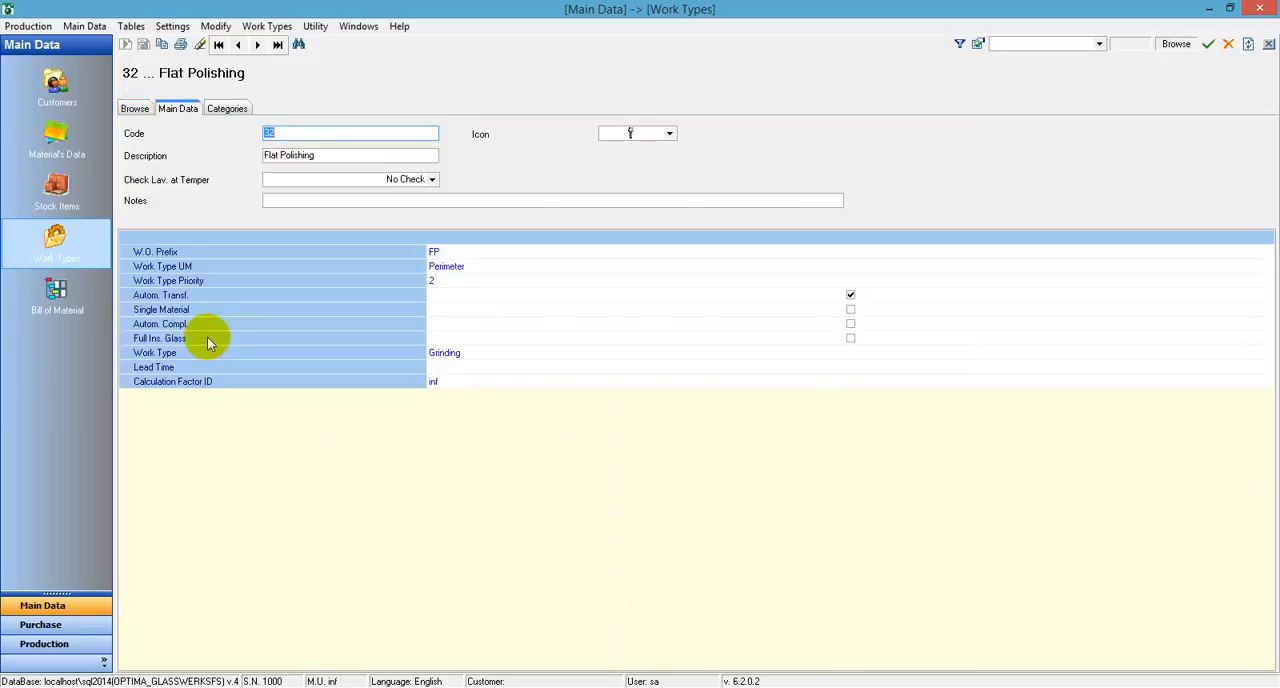
left_click(450, 384)
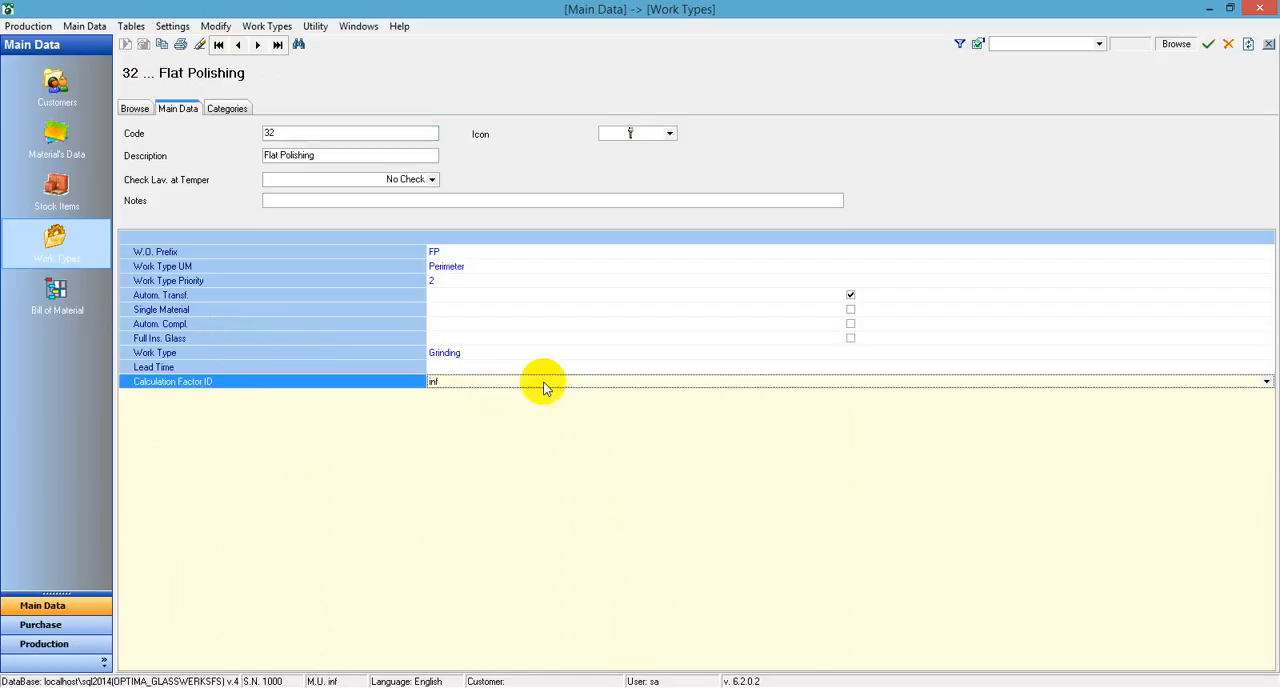
left_click(1266, 383)
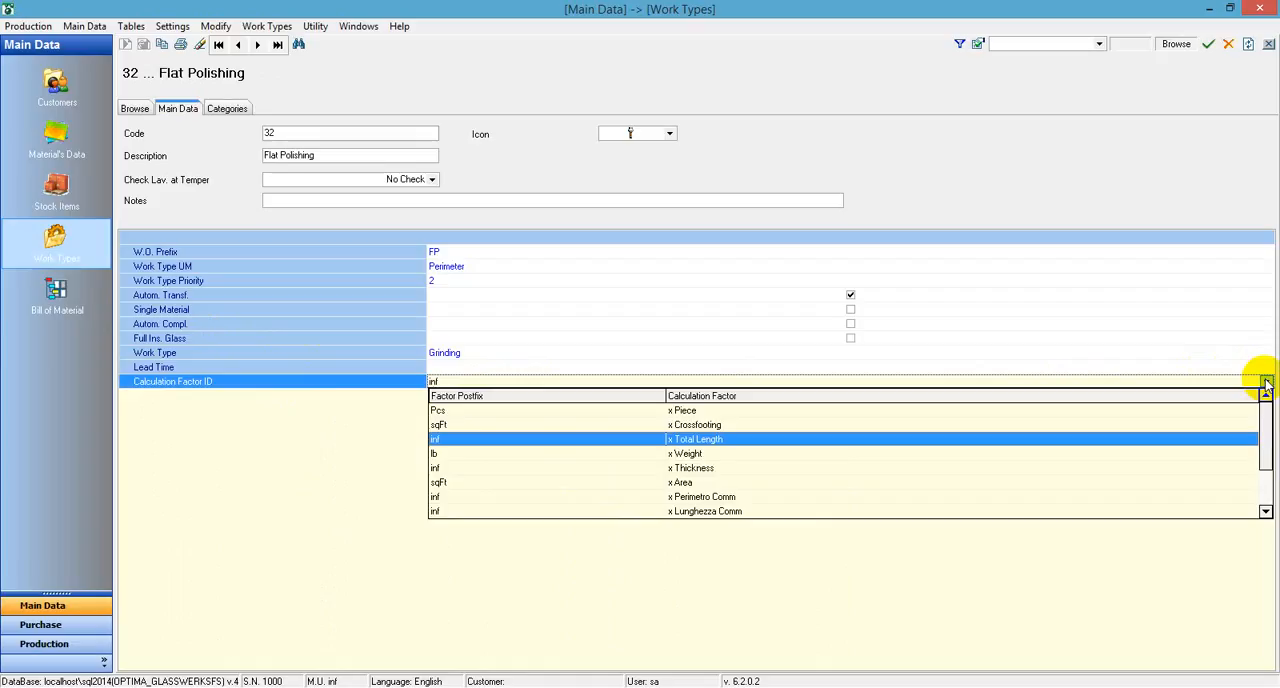
left_click(1266, 384)
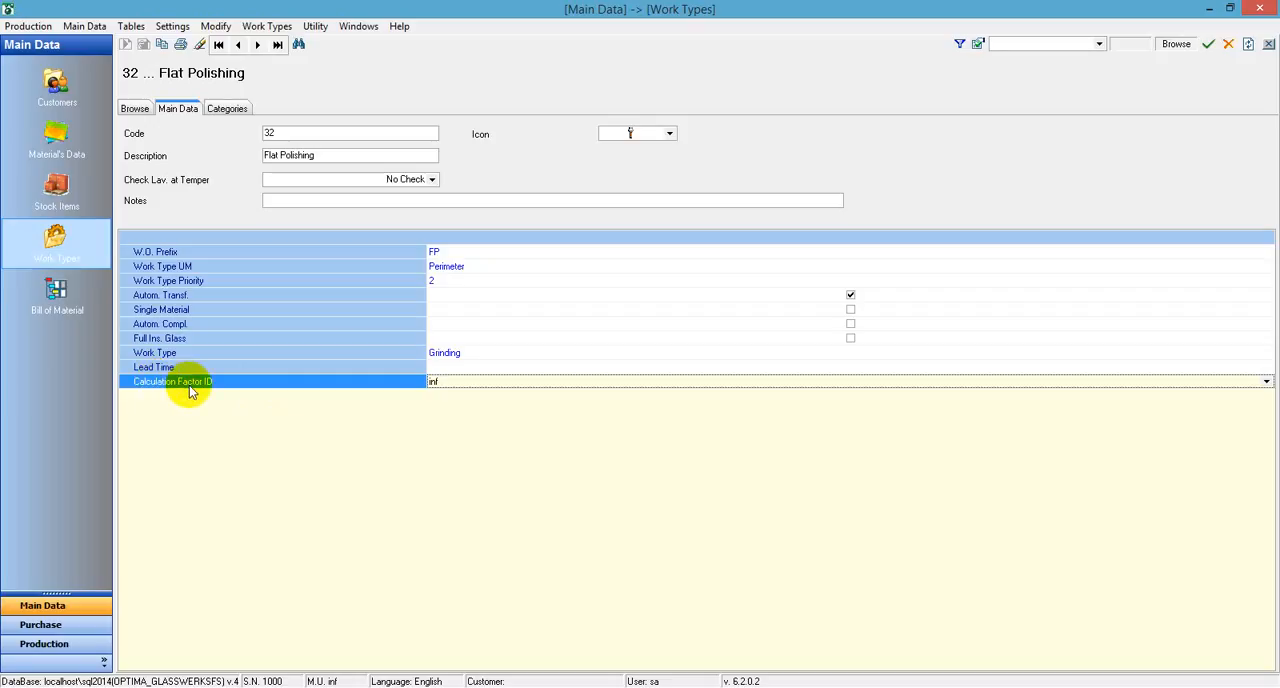
Close the work types and open the calendars in the planning settings
right_click(48, 400)
left_click(65, 406)
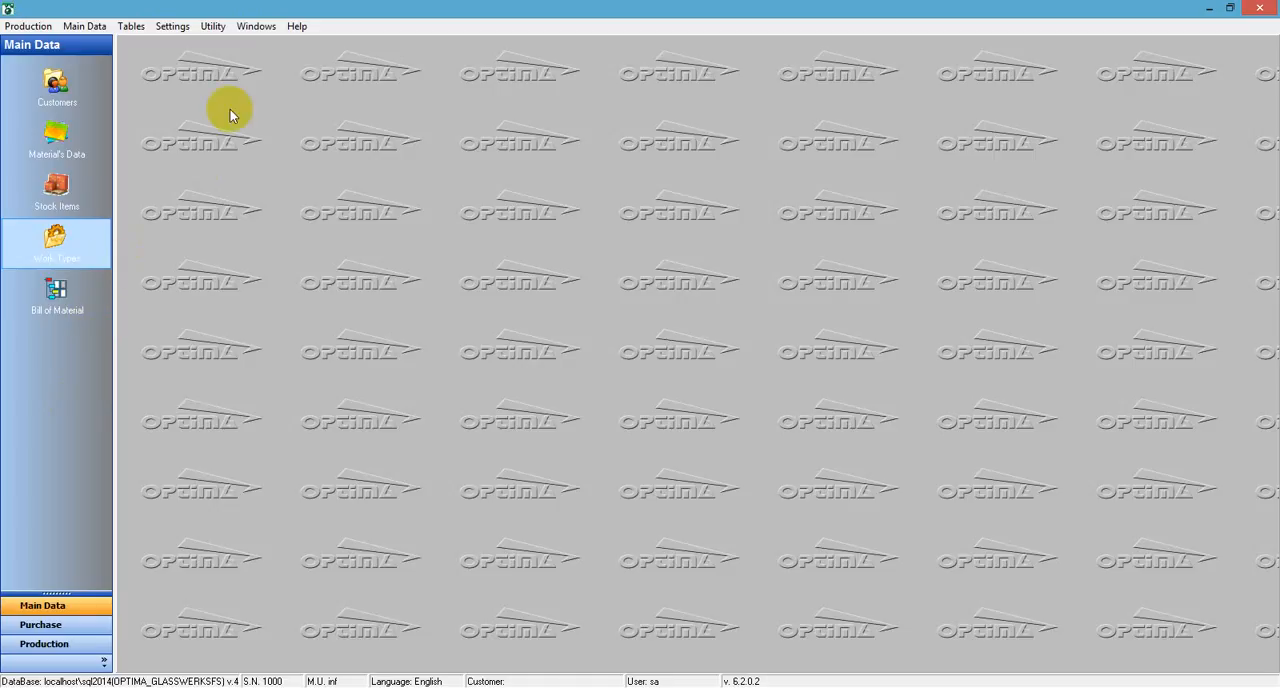
left_click(133, 26)
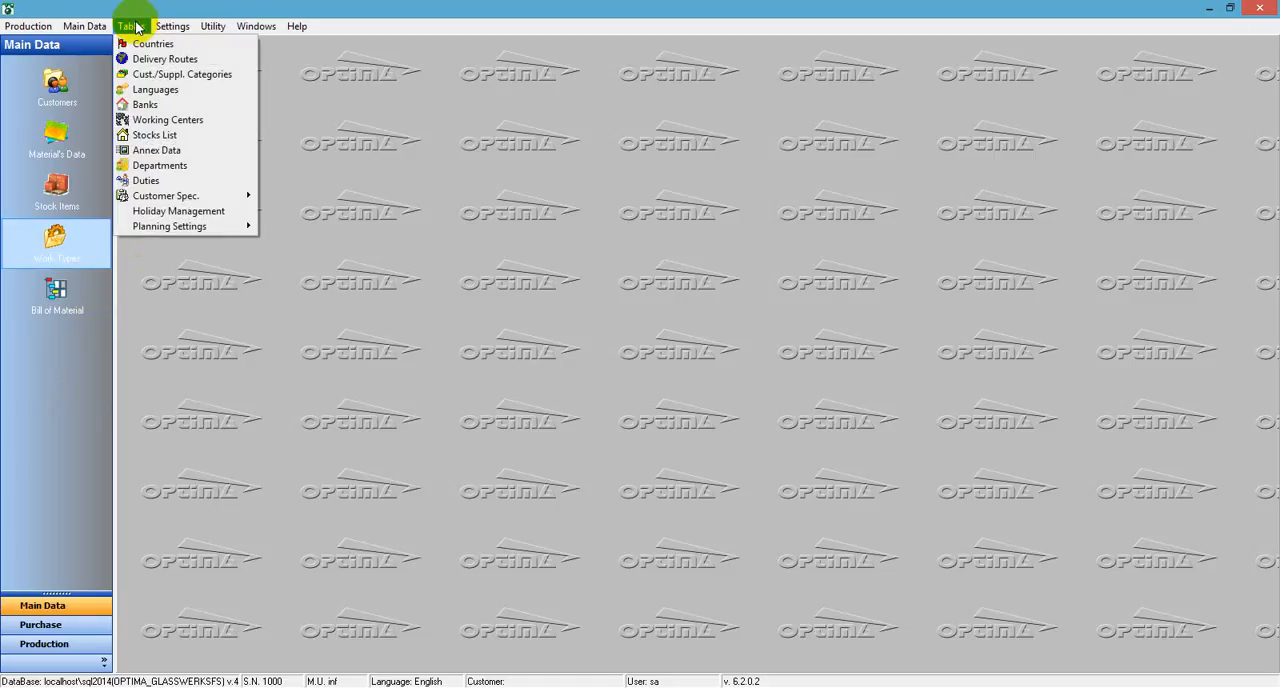
mouse_move(185, 232)
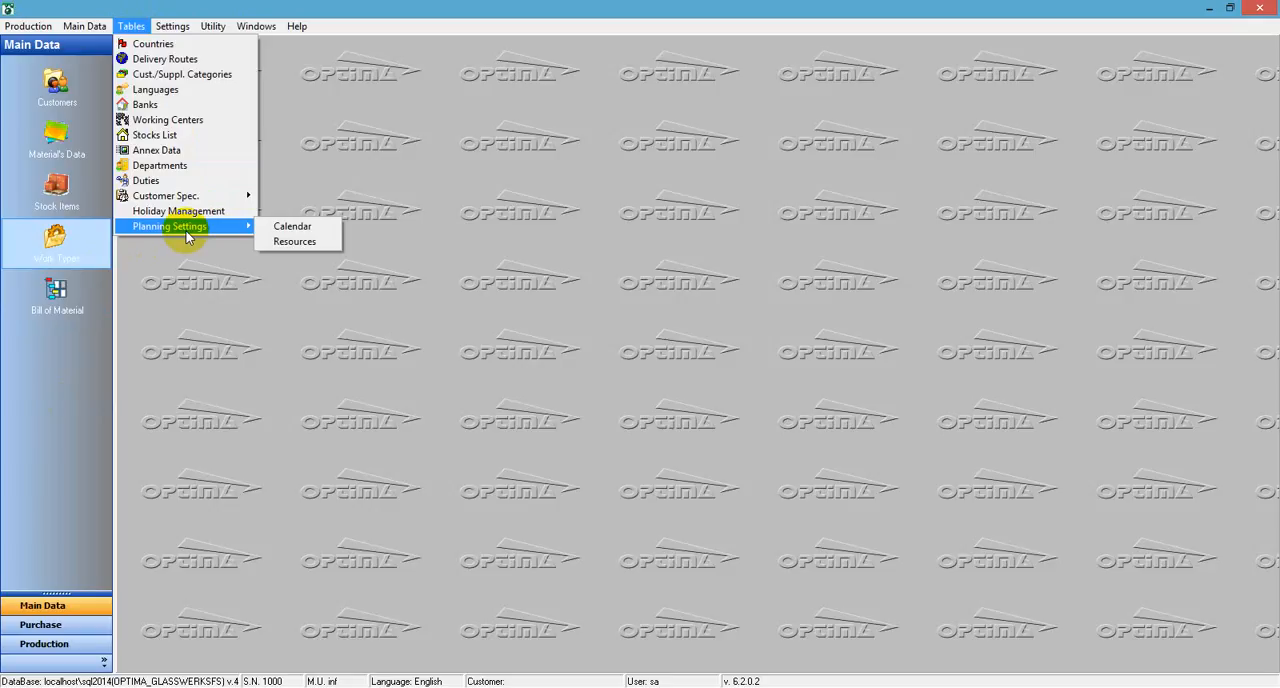
left_click(295, 227)
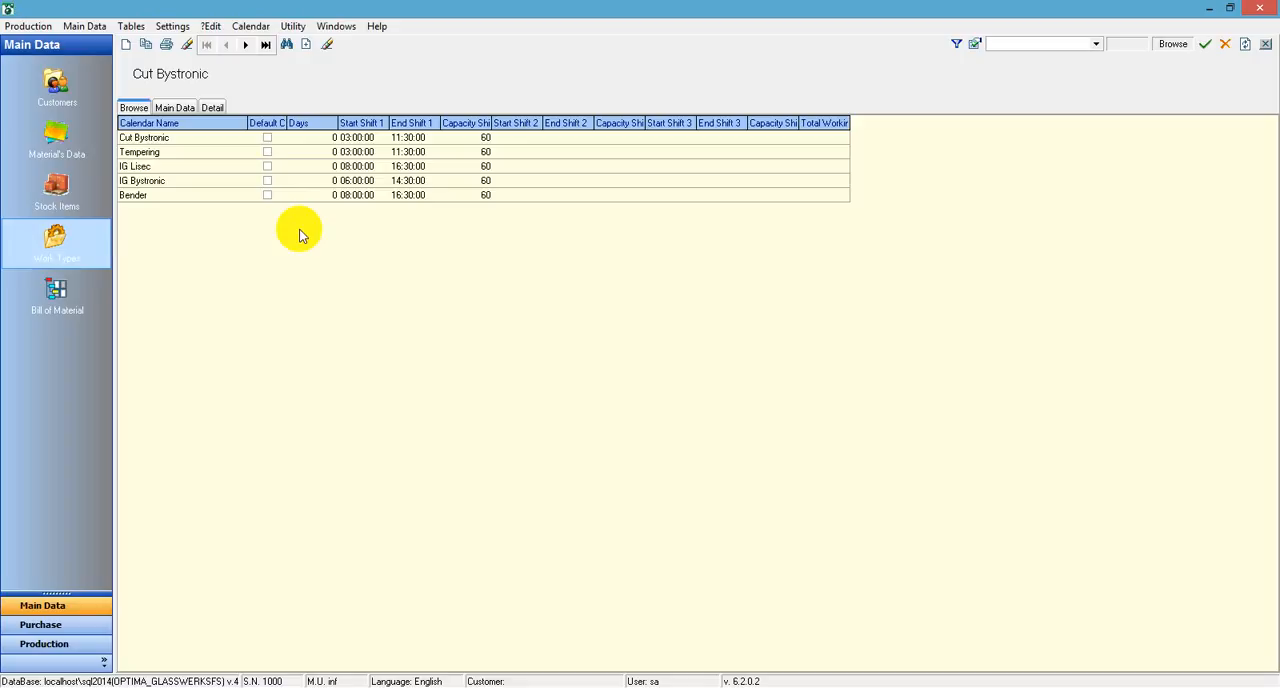
Examine the Cut Bystronic calendar's main data, day options and Shift 1 capacity, and look over the other machine calendars
left_click(178, 106)
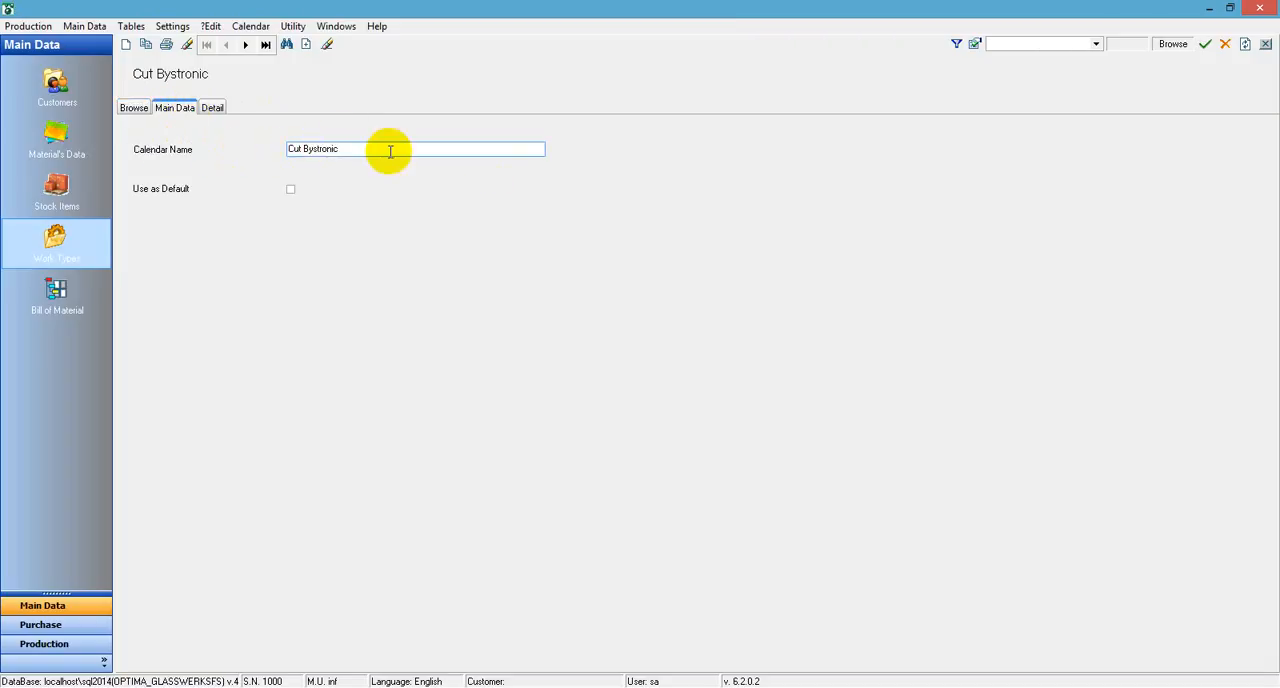
left_click(212, 107)
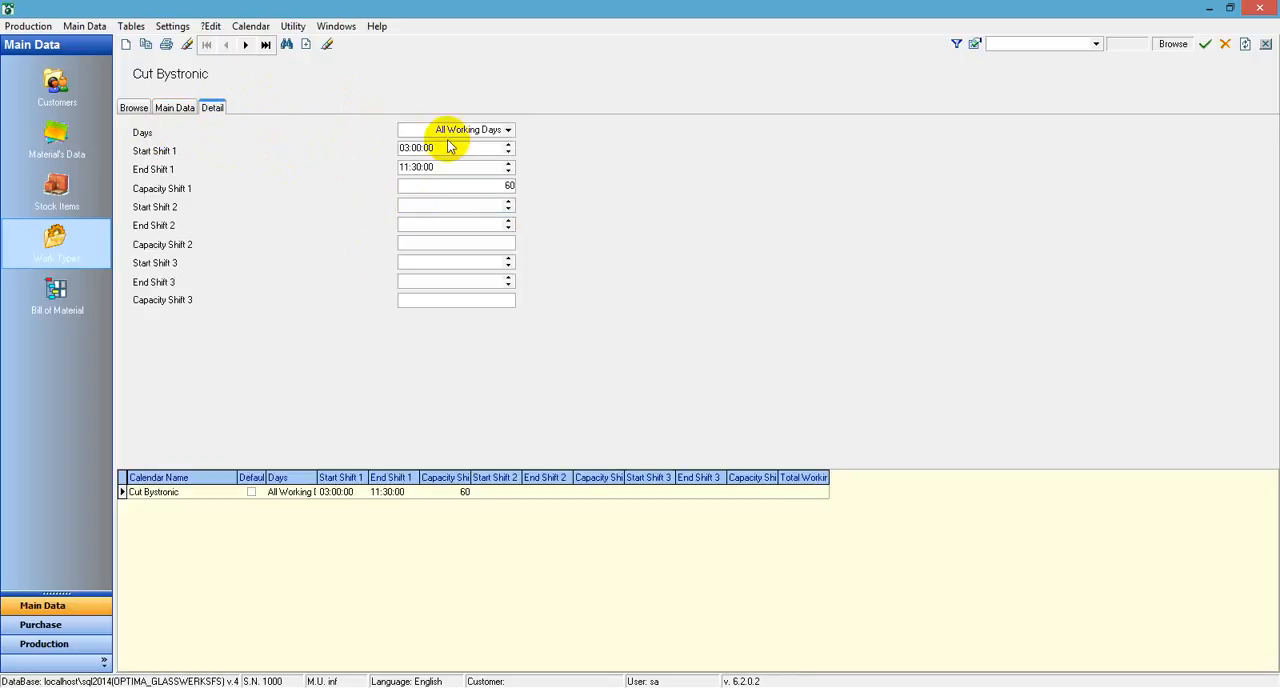
left_click(506, 131)
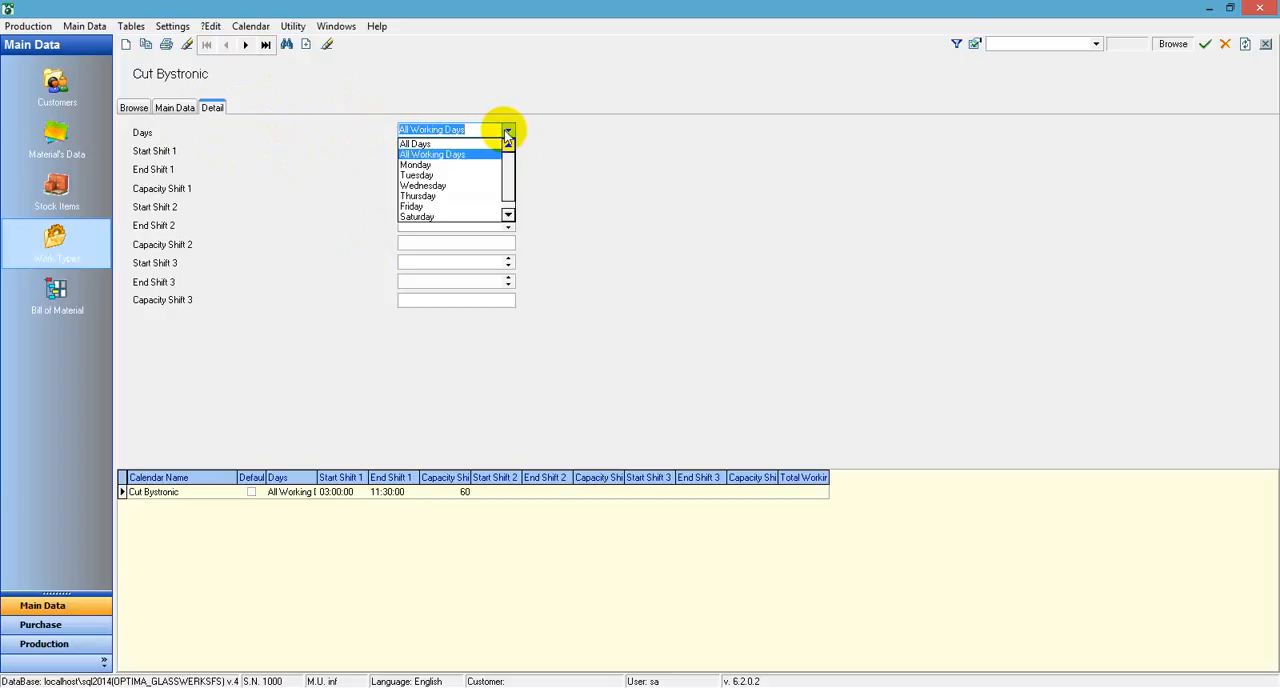
left_click(506, 133)
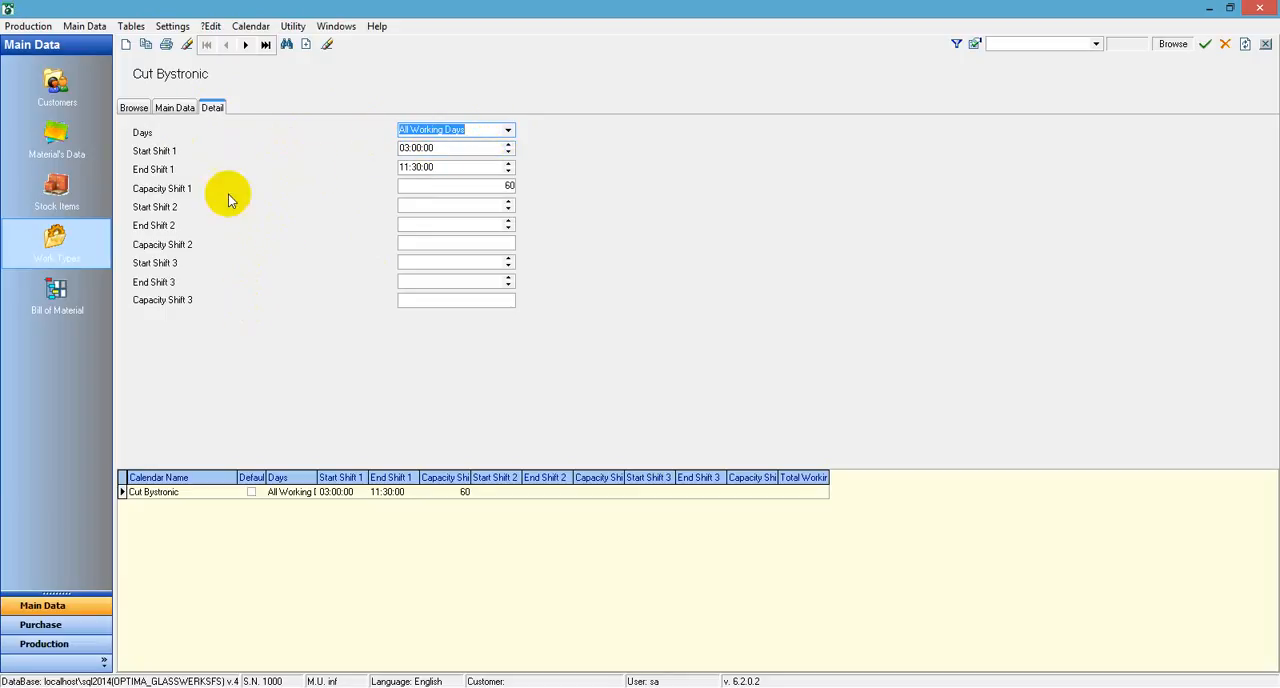
left_click(463, 188)
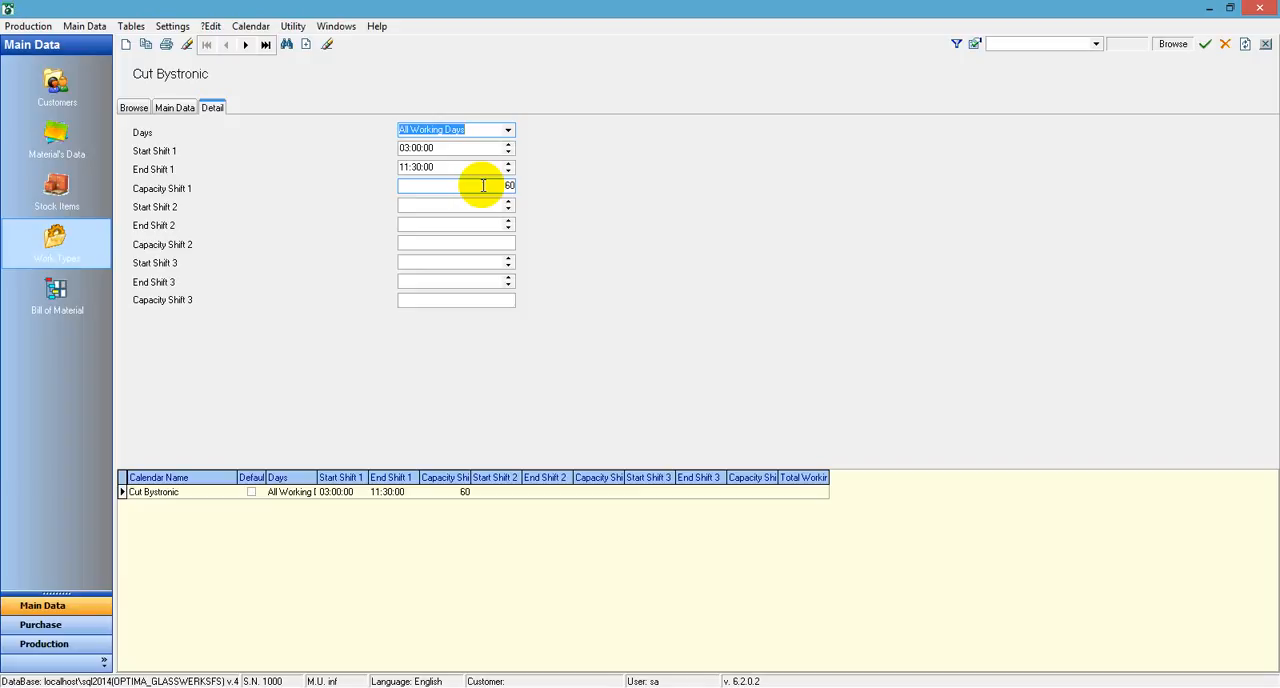
left_click(176, 104)
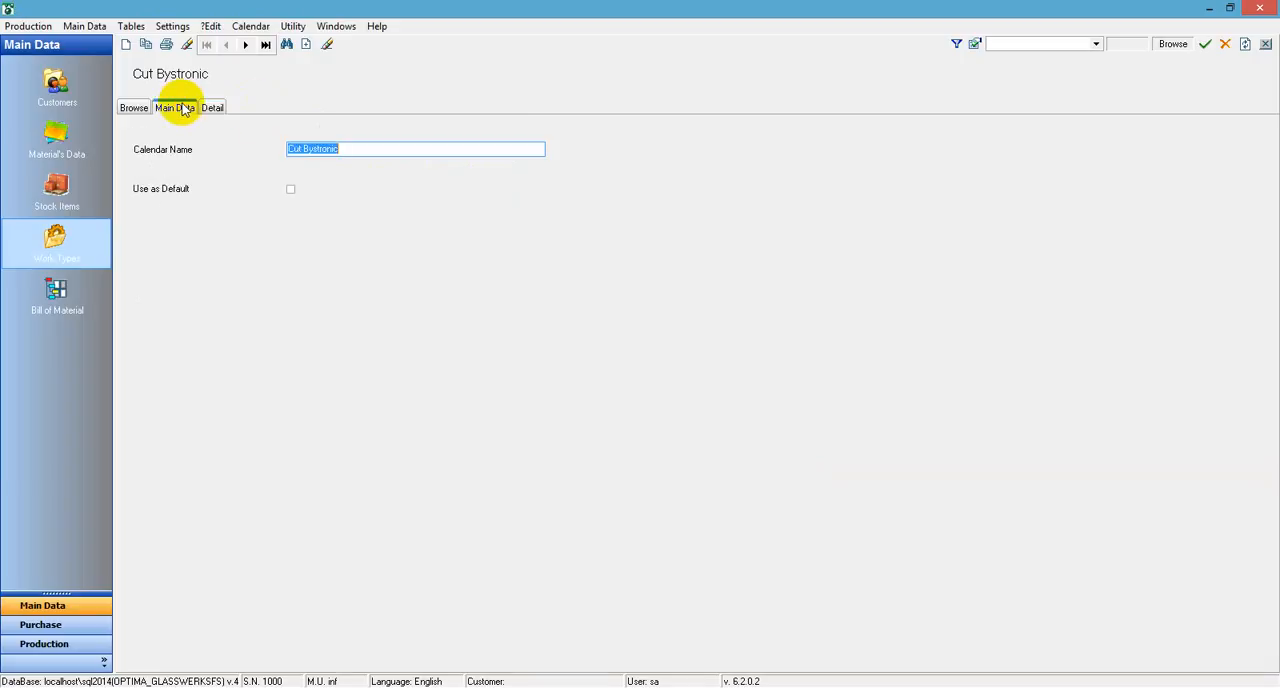
left_click(133, 108)
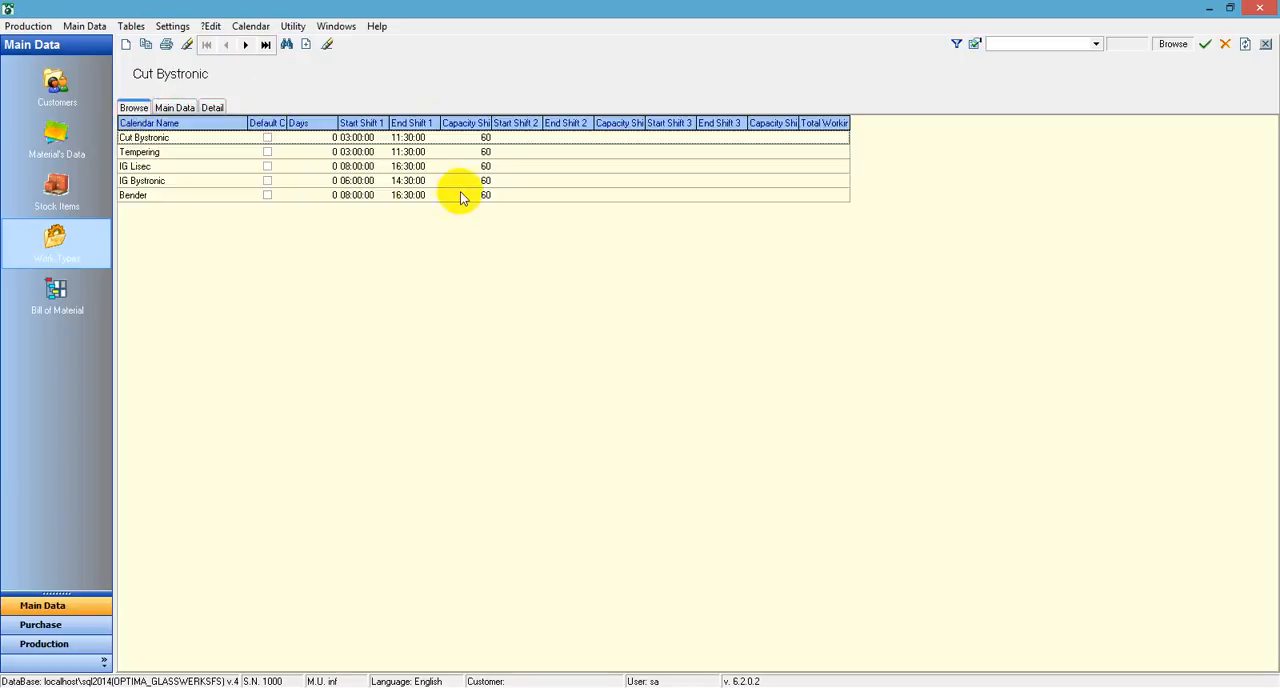
left_click(168, 165)
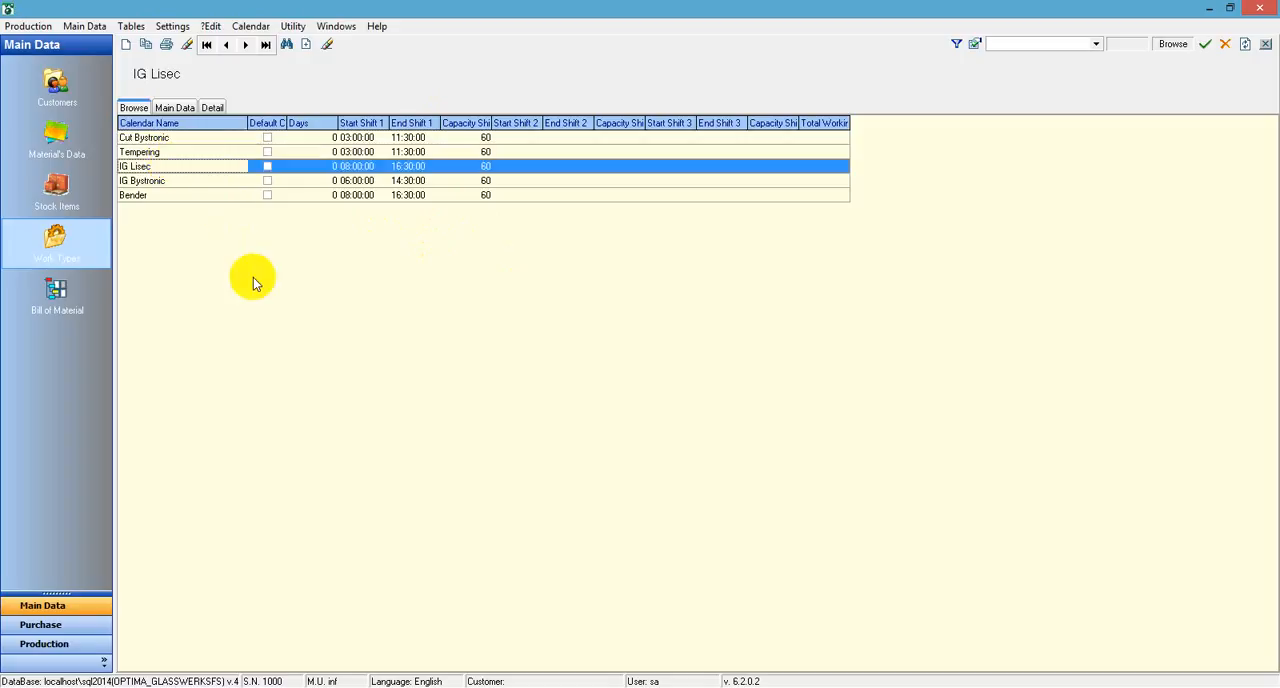
left_click(235, 153)
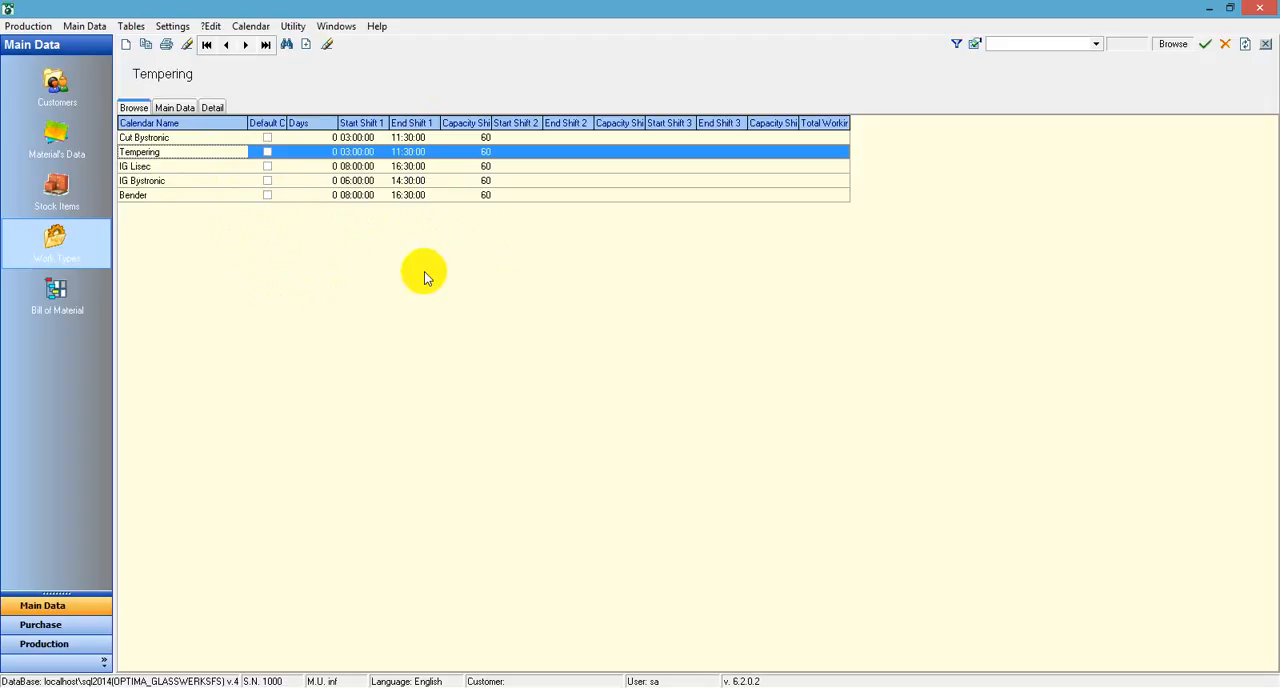
Create a new calendar named Cut Turomas and set its days to All Working Days
left_click(126, 50)
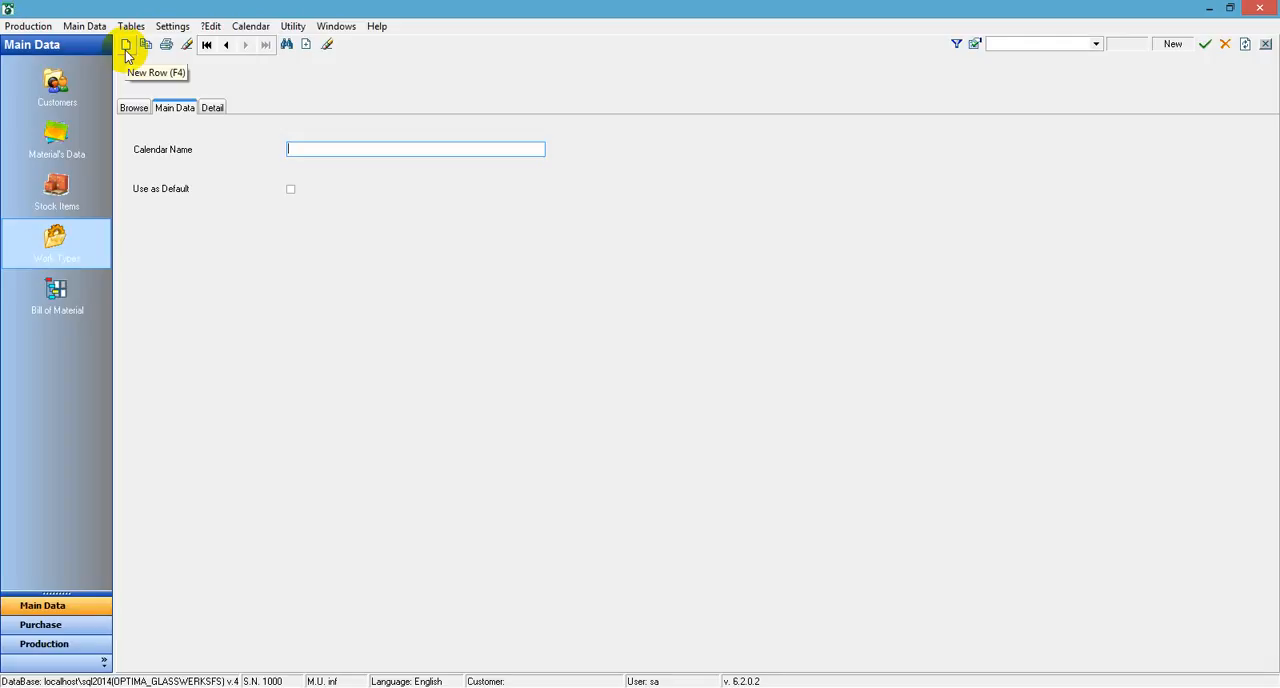
type("Cut Turomas")
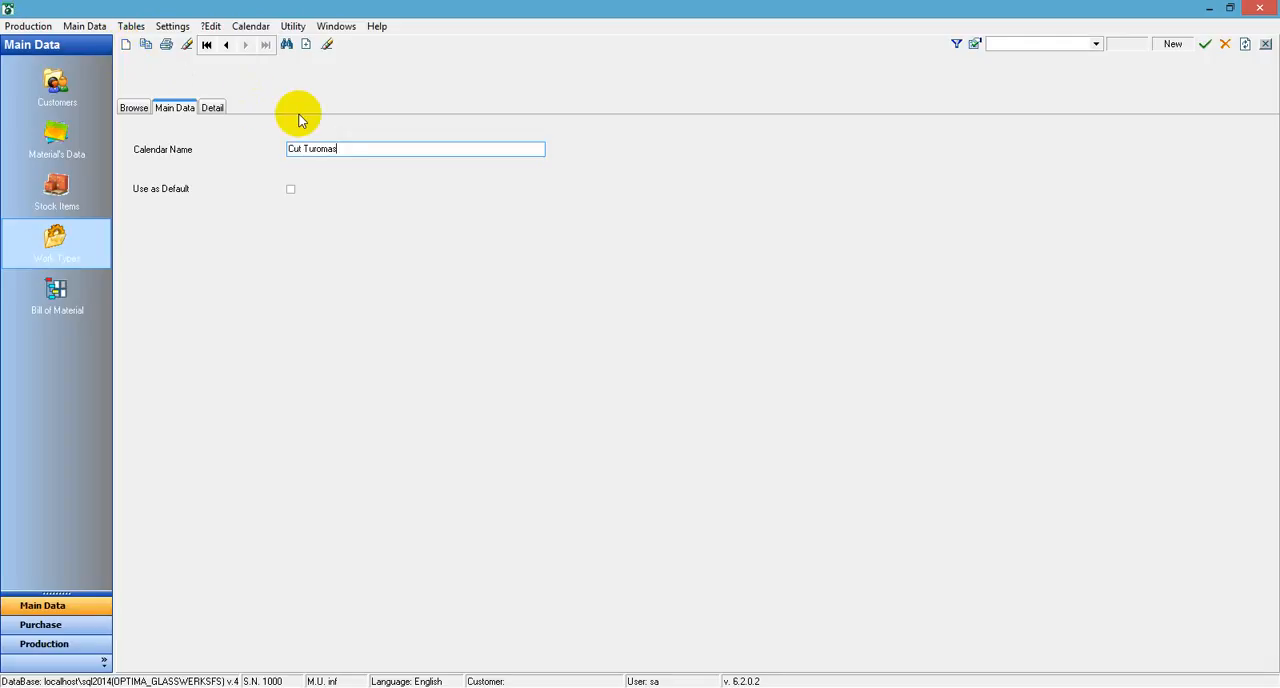
left_click(216, 112)
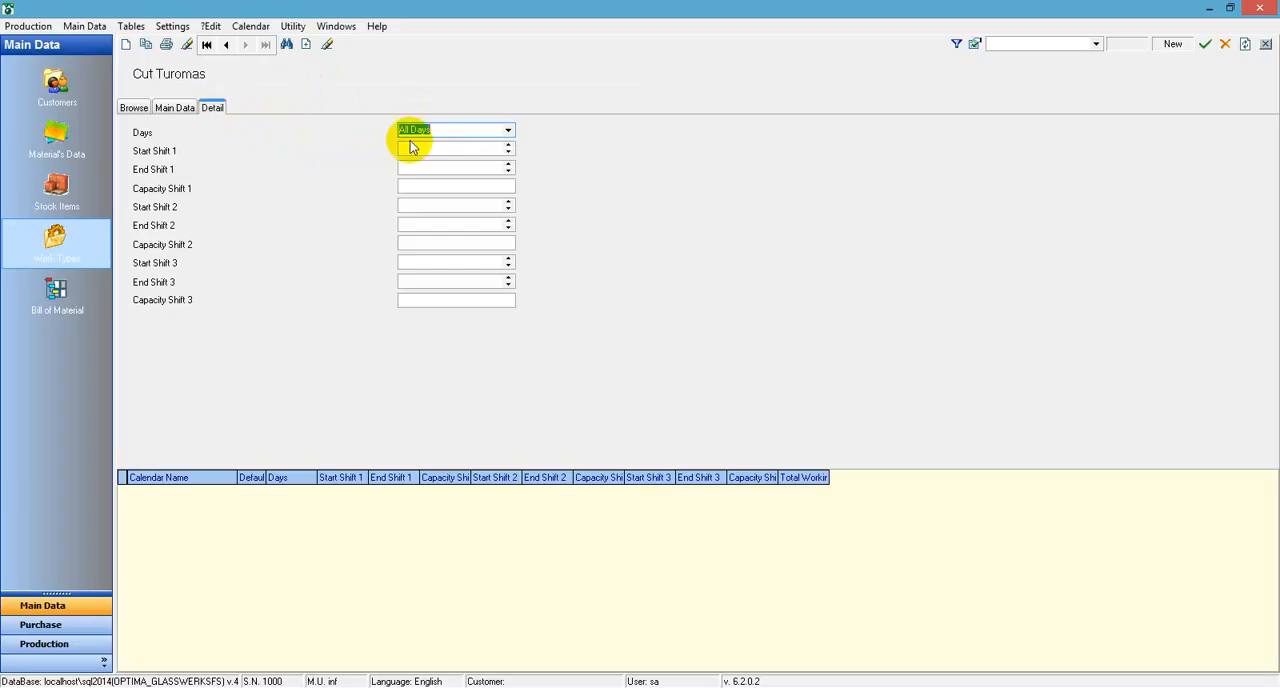
left_click(505, 130)
left_click(488, 150)
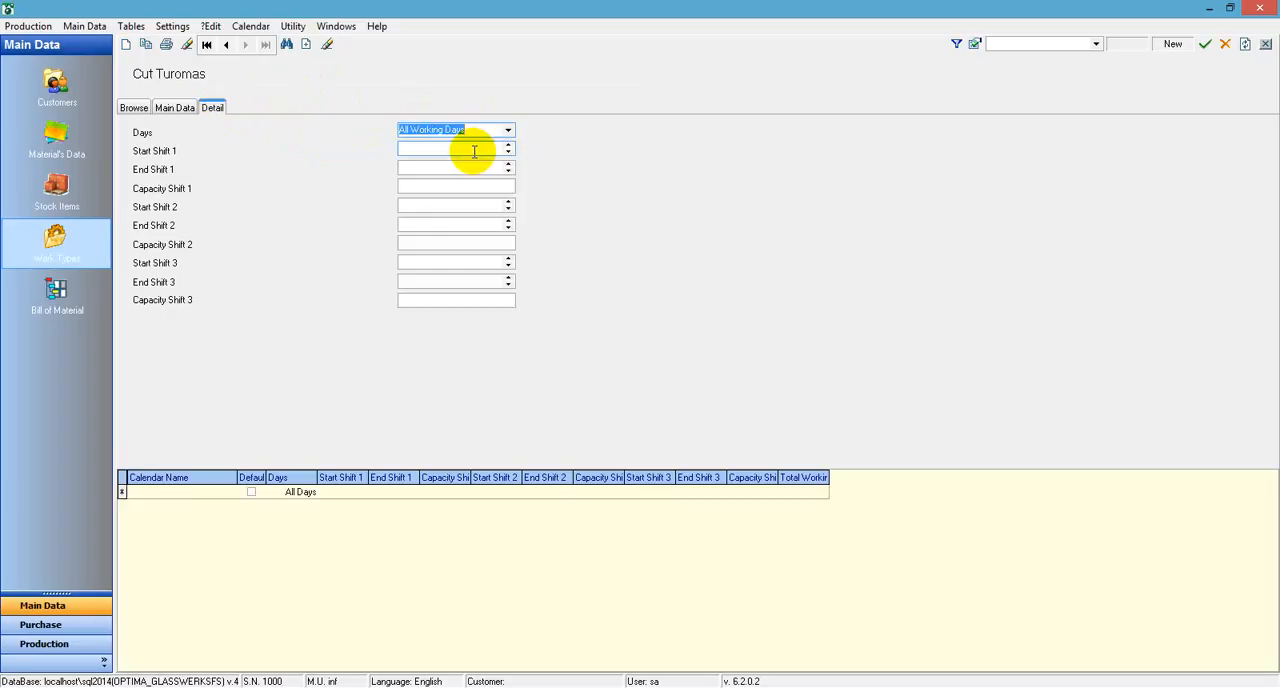
Set Shift 1 of the Cut Turomas calendar to run from 03:00:00 to 11:30:00 with a capacity of 60
left_click(431, 148)
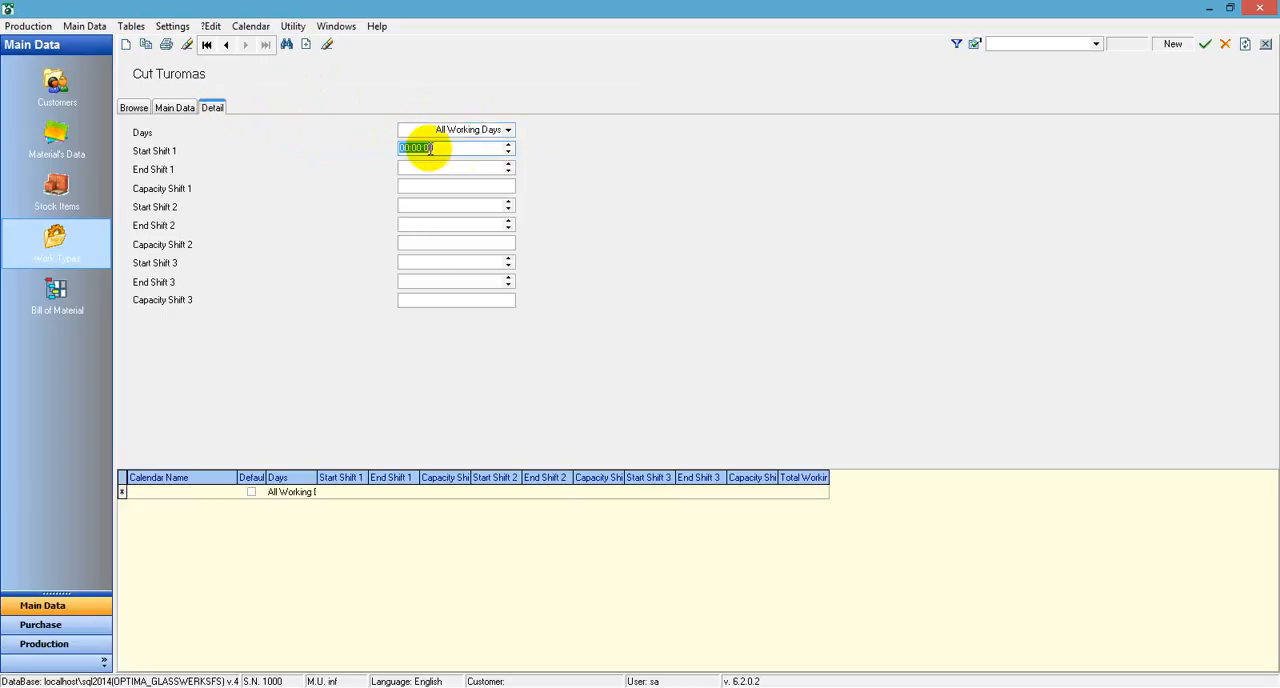
type("03")
key("Tab")
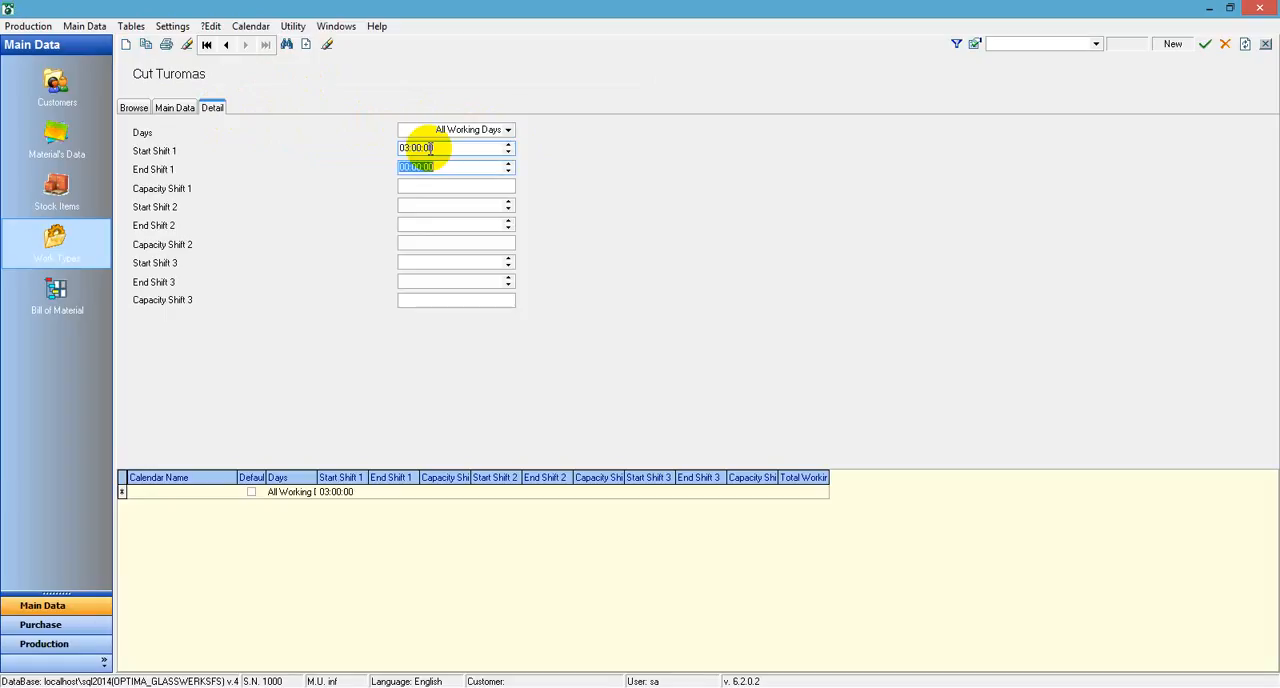
type("1130")
key("Tab")
type("6")
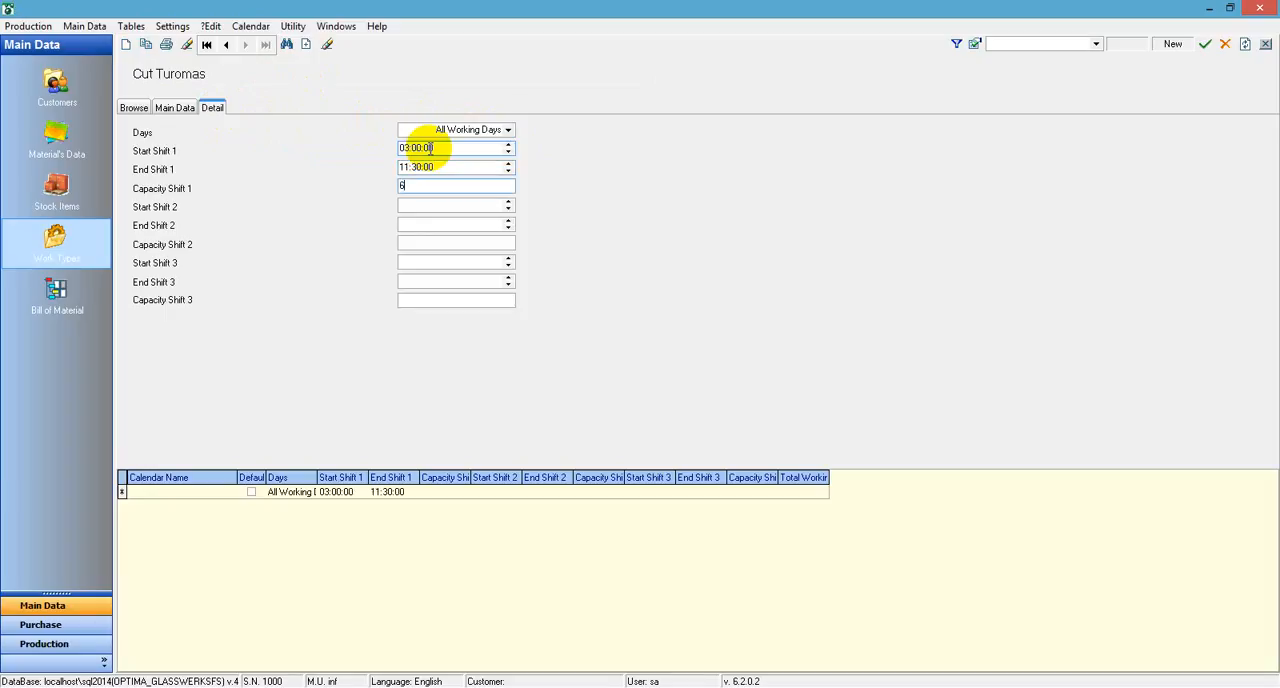
type("0")
key("Tab")
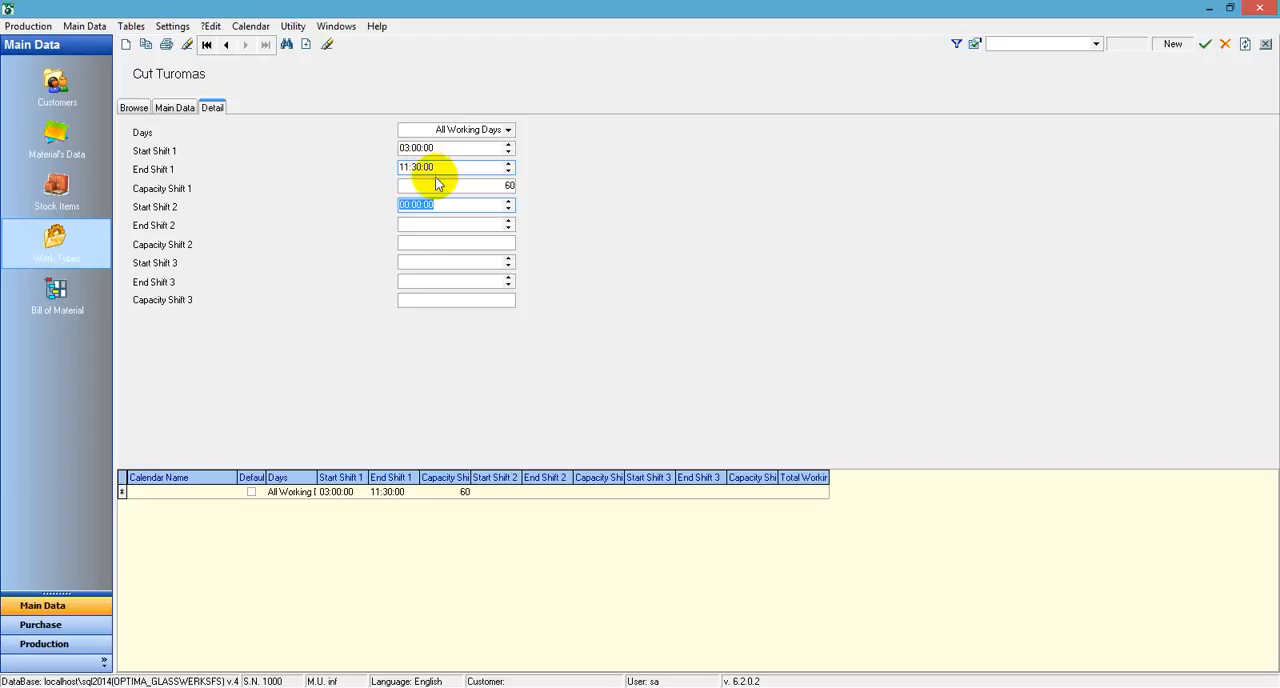
left_click(509, 132)
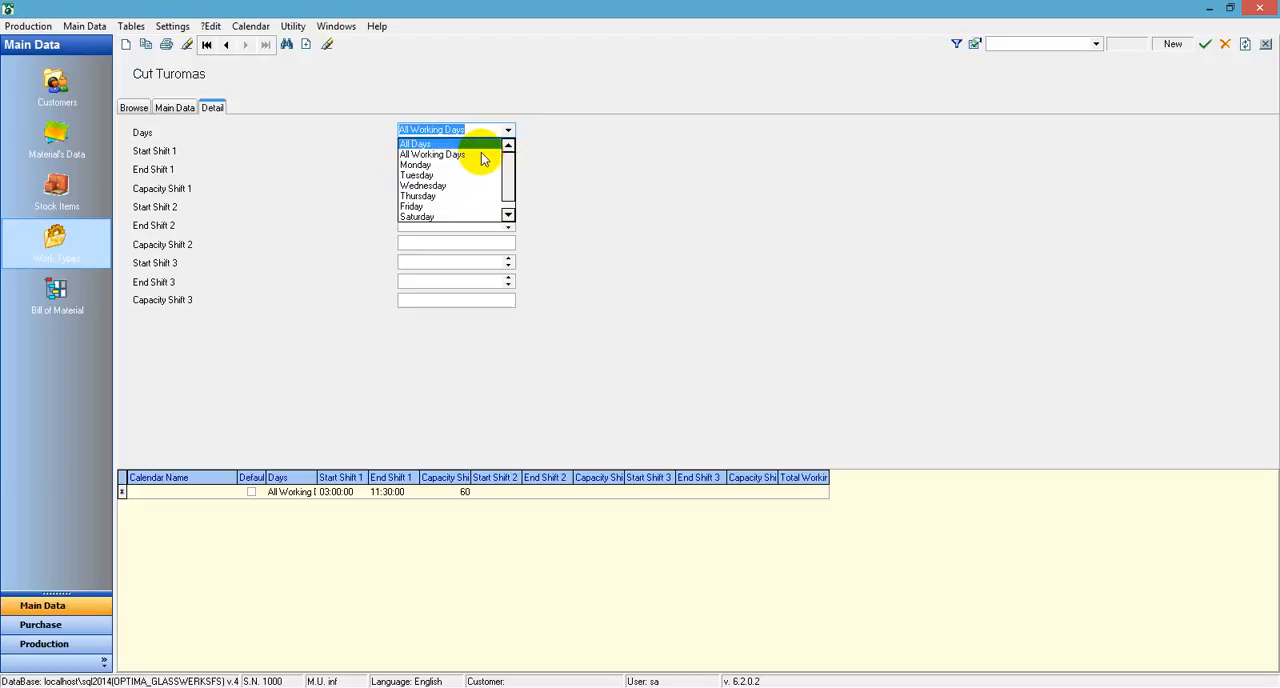
Change the existing shift entry to Monday and add a Tuesday entry with Shift 1 from 03:00:00 to 11:30:00 and capacity 60
left_click(474, 164)
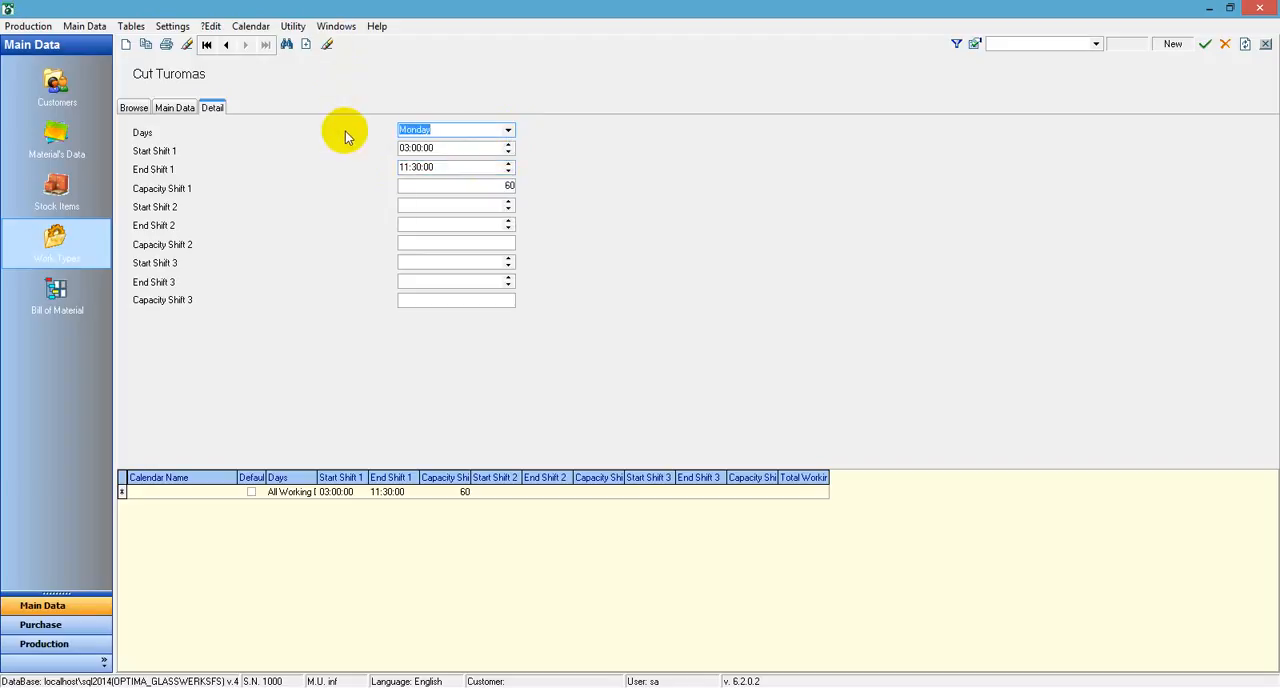
left_click(305, 44)
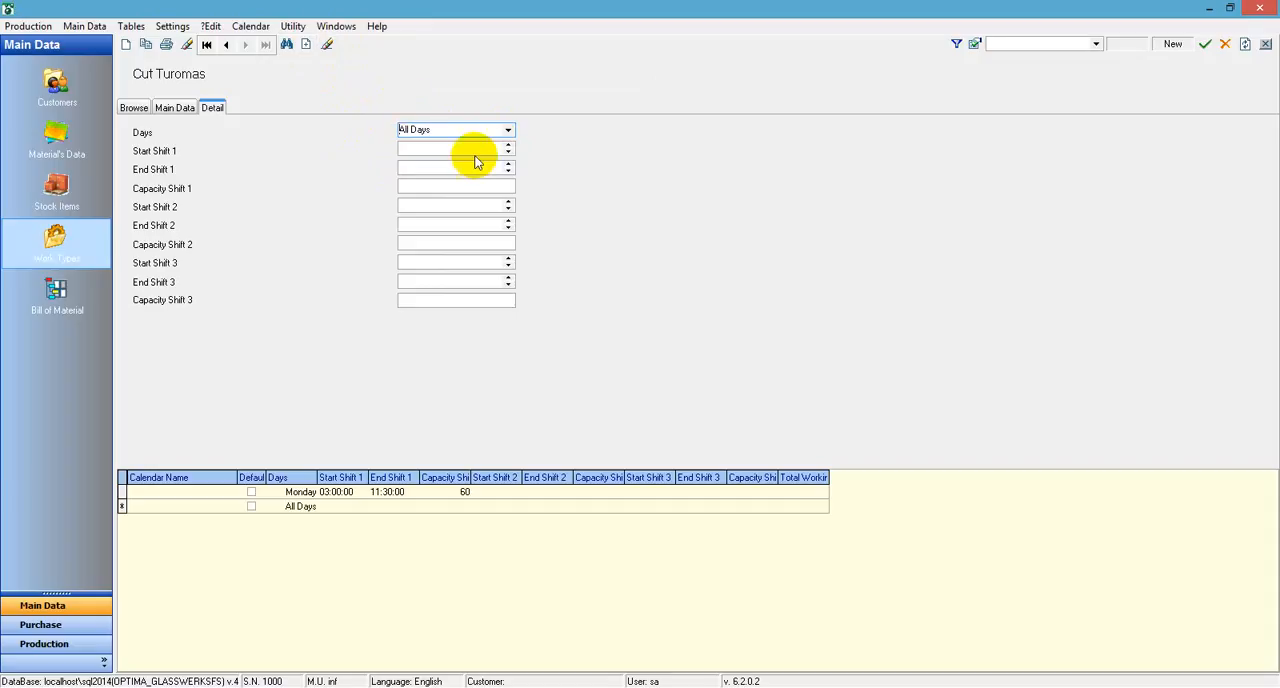
left_click(508, 130)
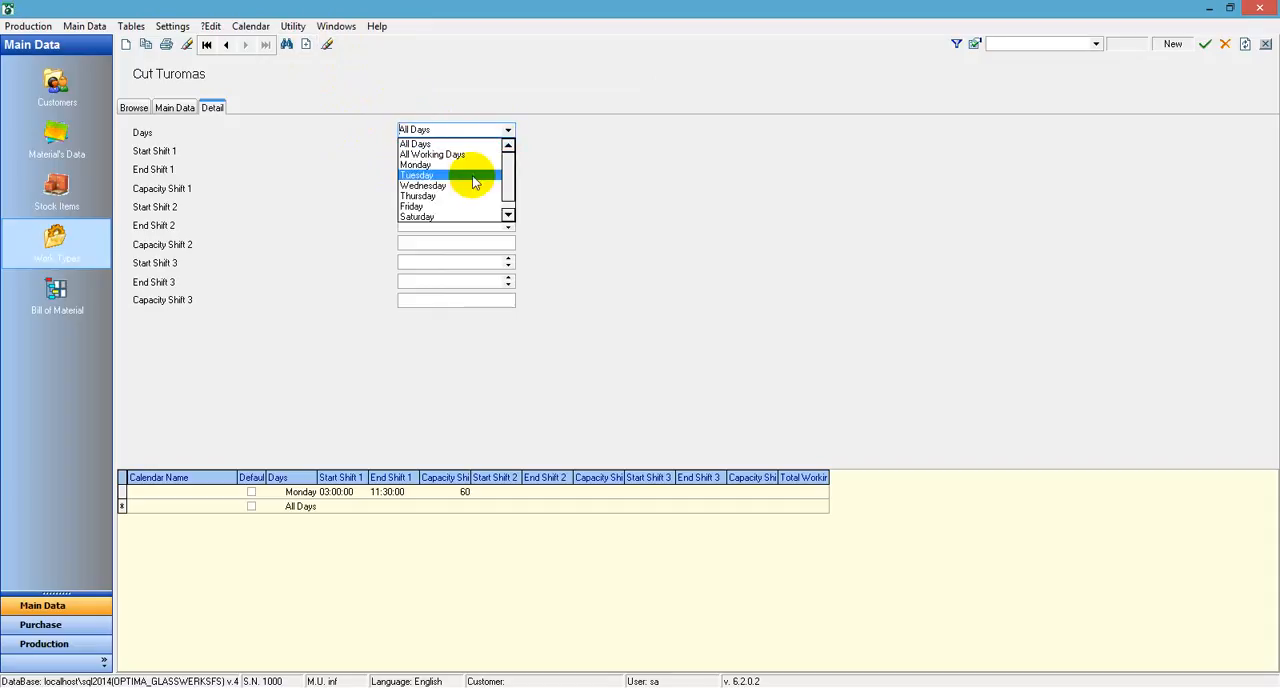
left_click(495, 171)
left_click(467, 148)
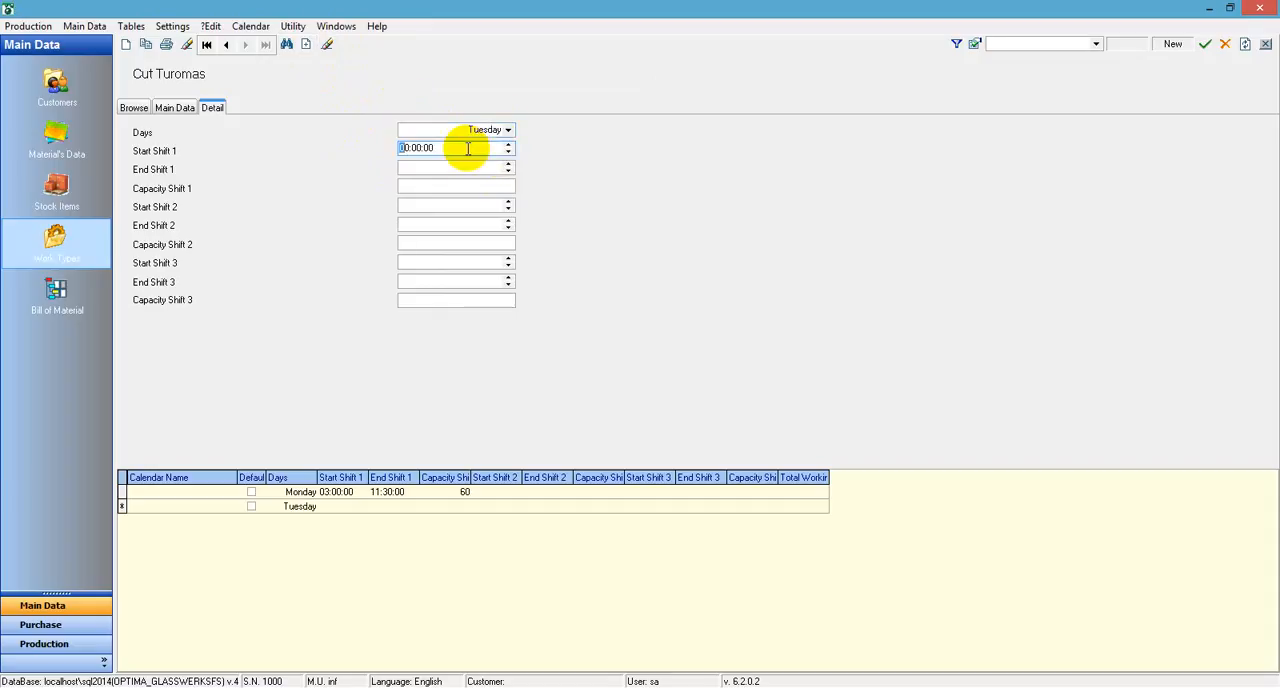
type("03")
key("Tab")
type("1130")
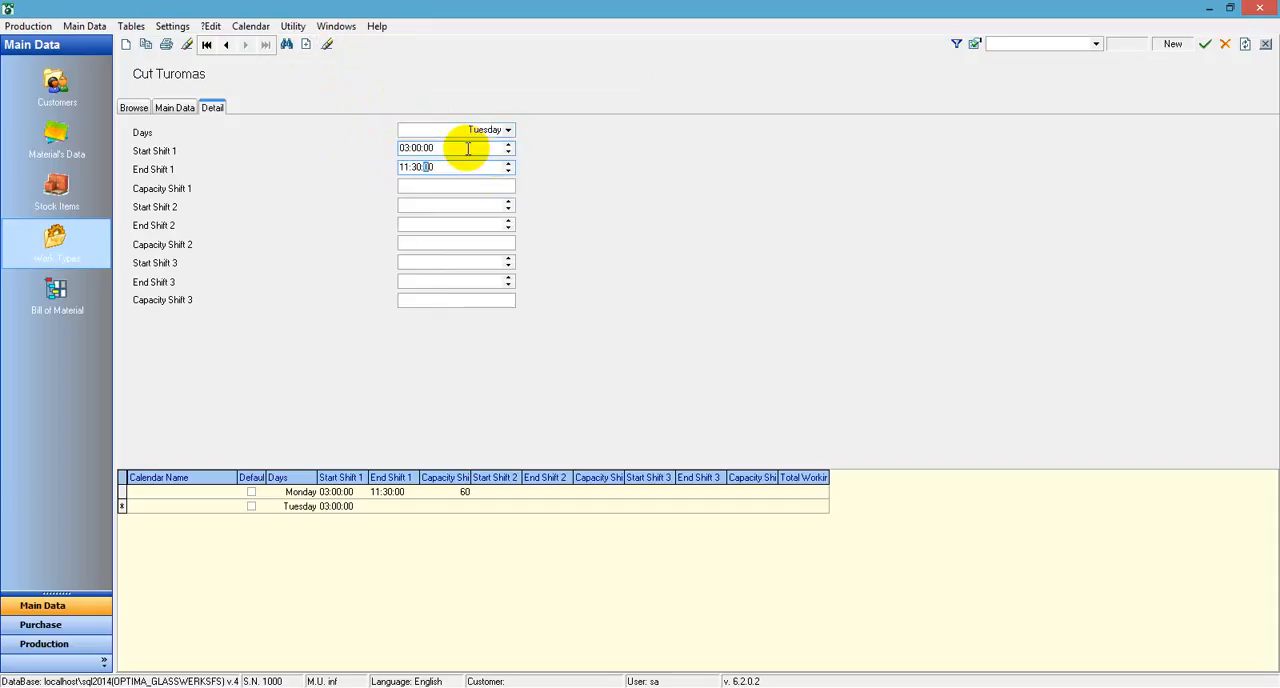
key("Tab")
type("60")
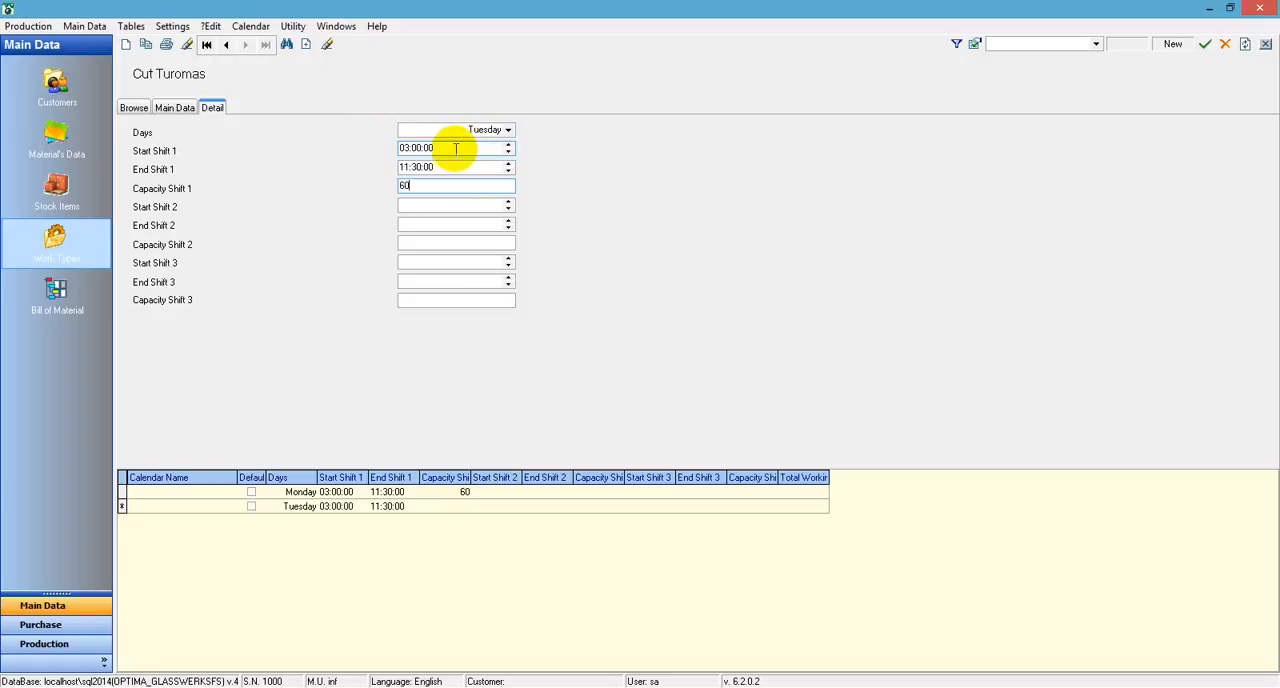
Add a Wednesday entry to the Cut Turomas calendar with Shift 1 from 03:00:00 to 11:30:00 and capacity 60
left_click(306, 45)
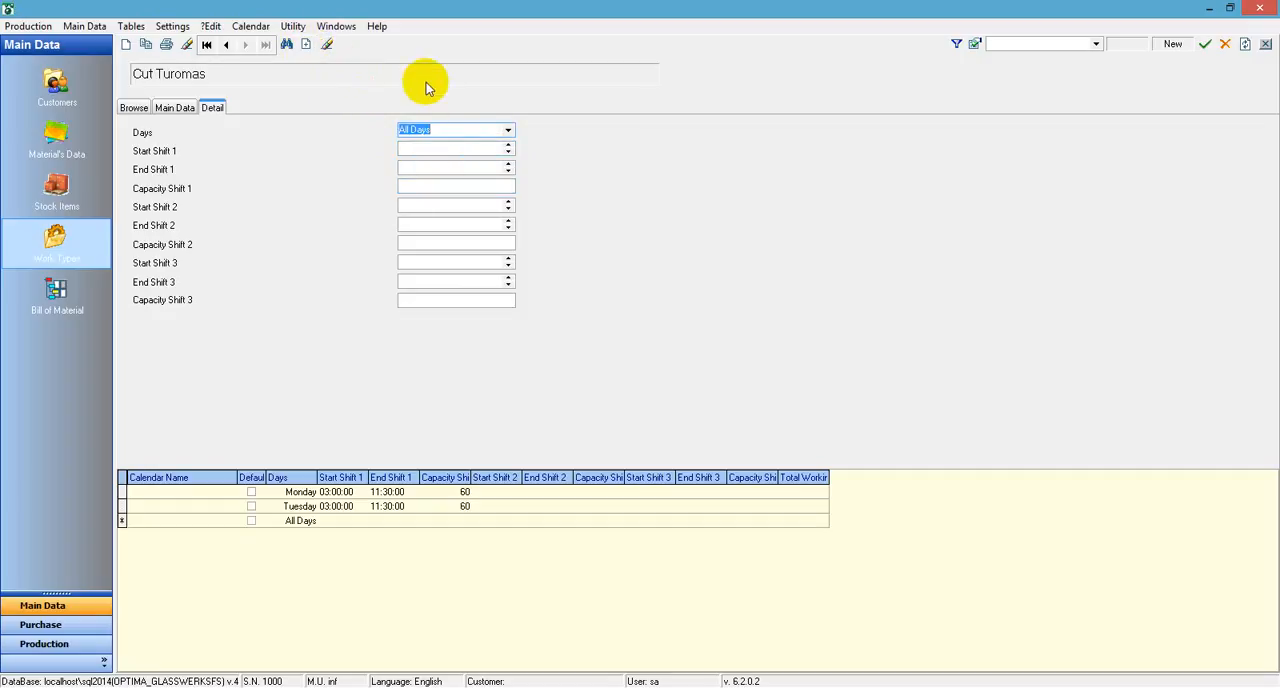
key("Down")
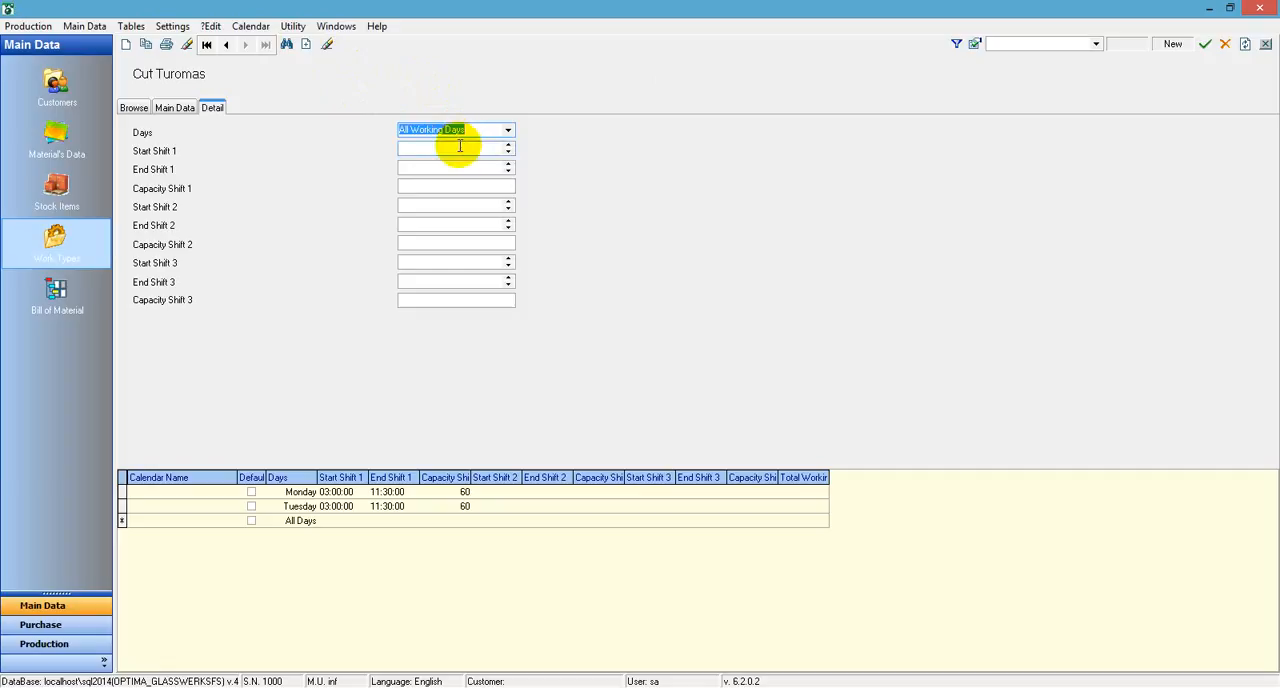
key("Tab")
type("113")
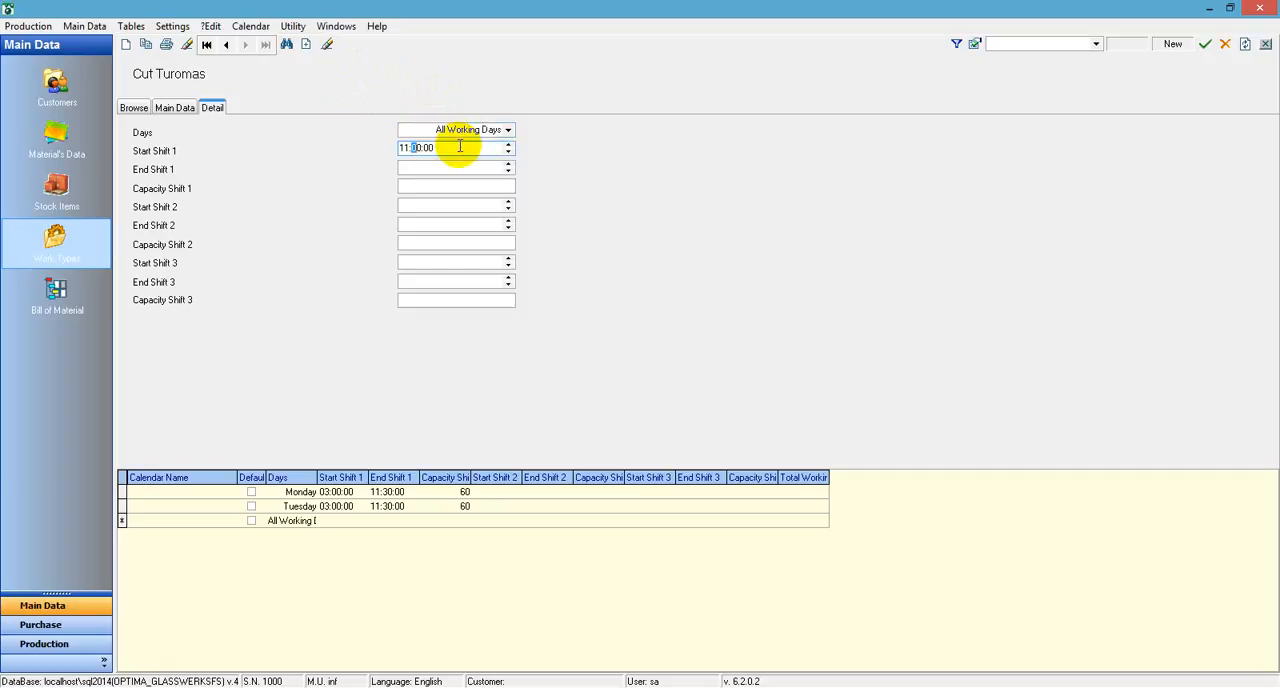
key("Home")
type("030")
key("Tab")
type("113")
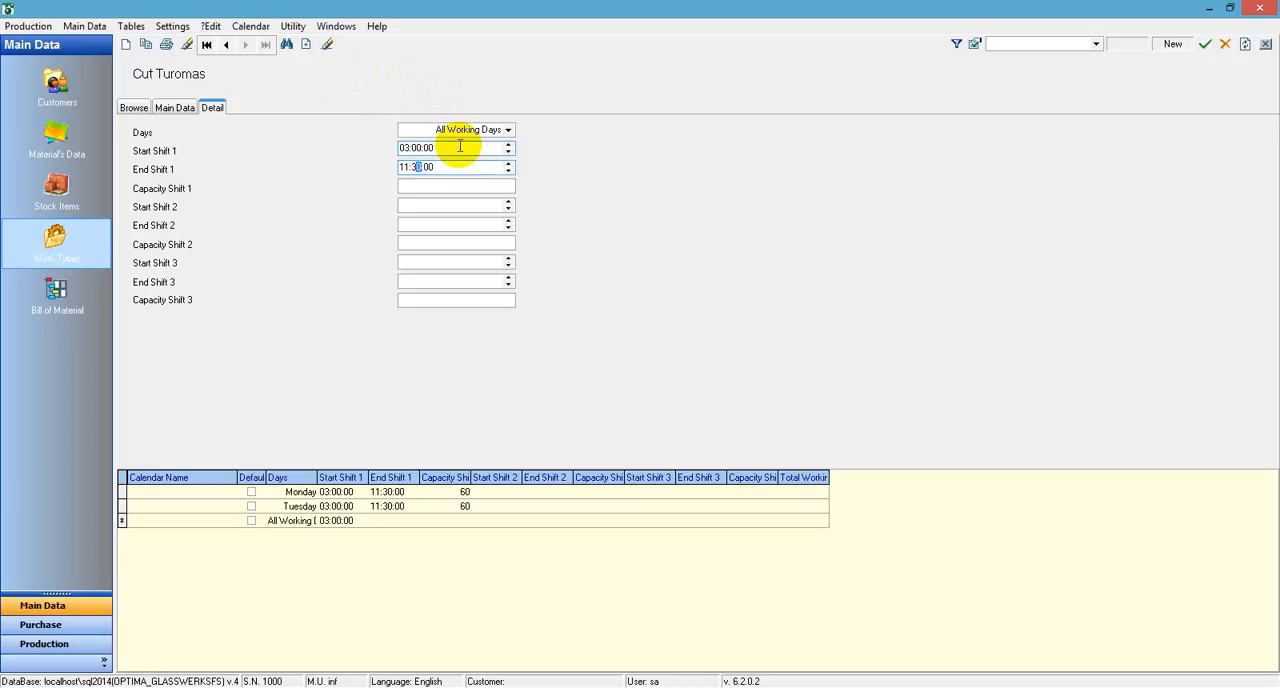
key("Tab")
type("60")
key("Tab")
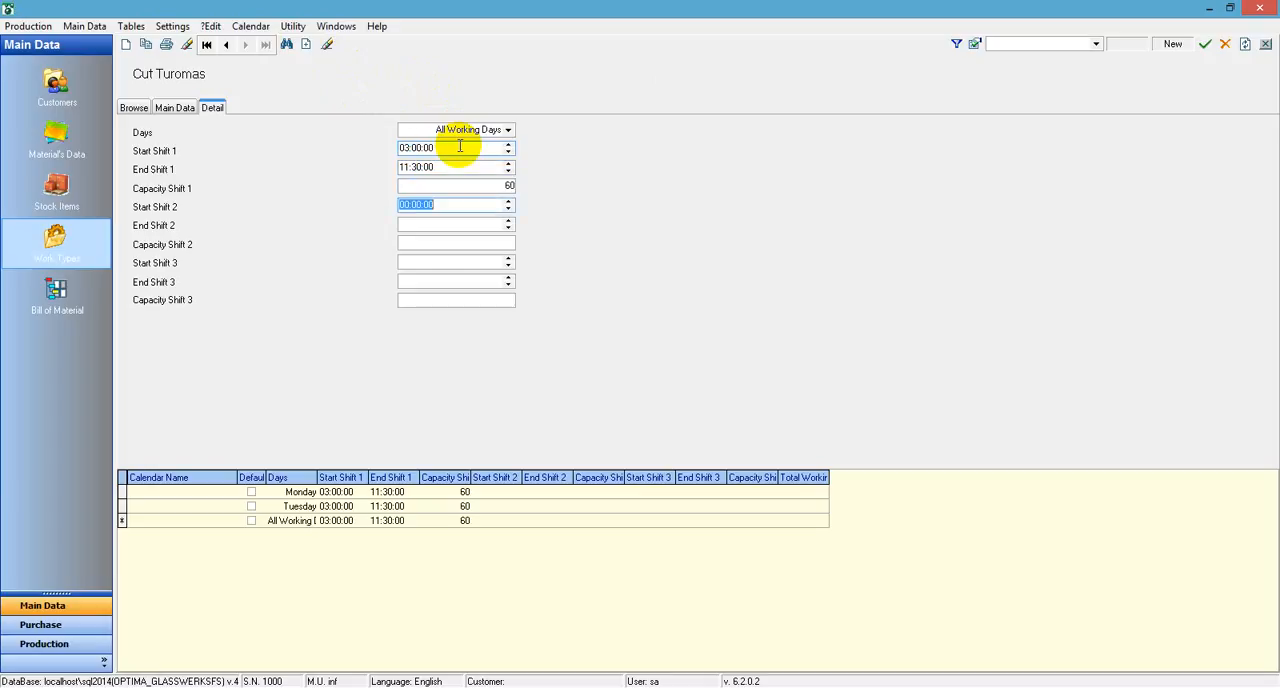
left_click(507, 131)
left_click(462, 186)
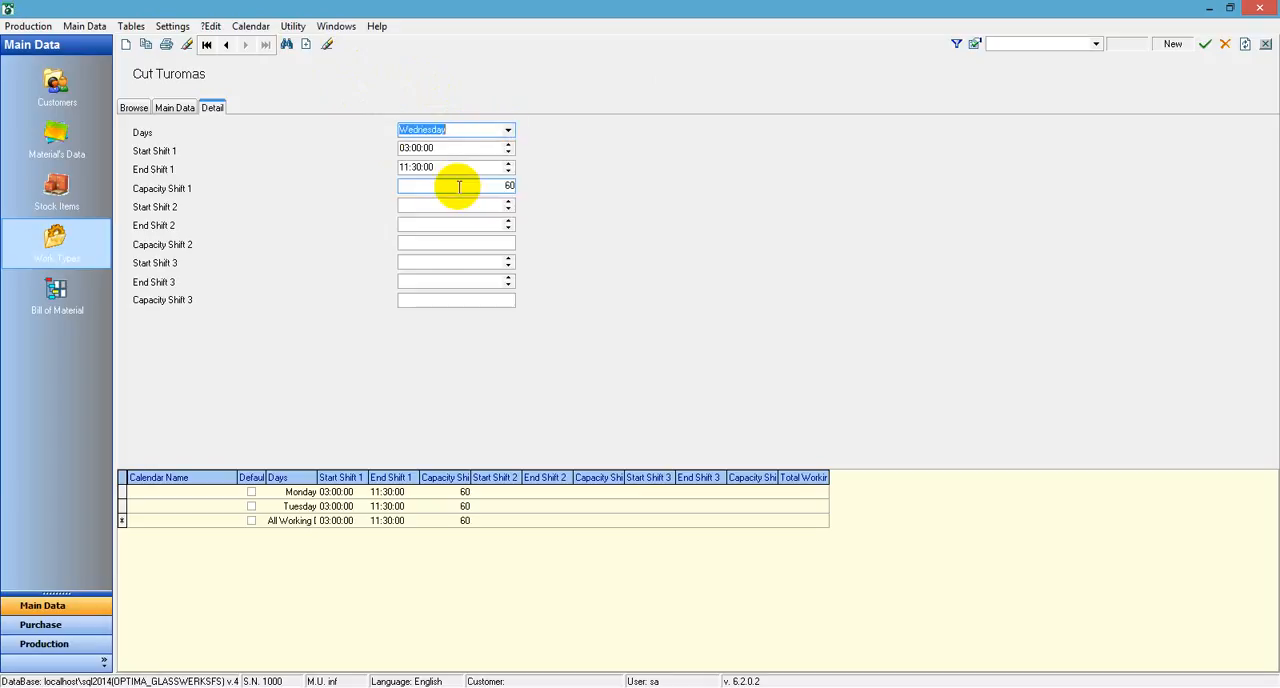
Add a Thursday entry to the Cut Turomas calendar with Shift 1 from 03:00:00 to 11:30:00 and capacity 60
left_click(306, 45)
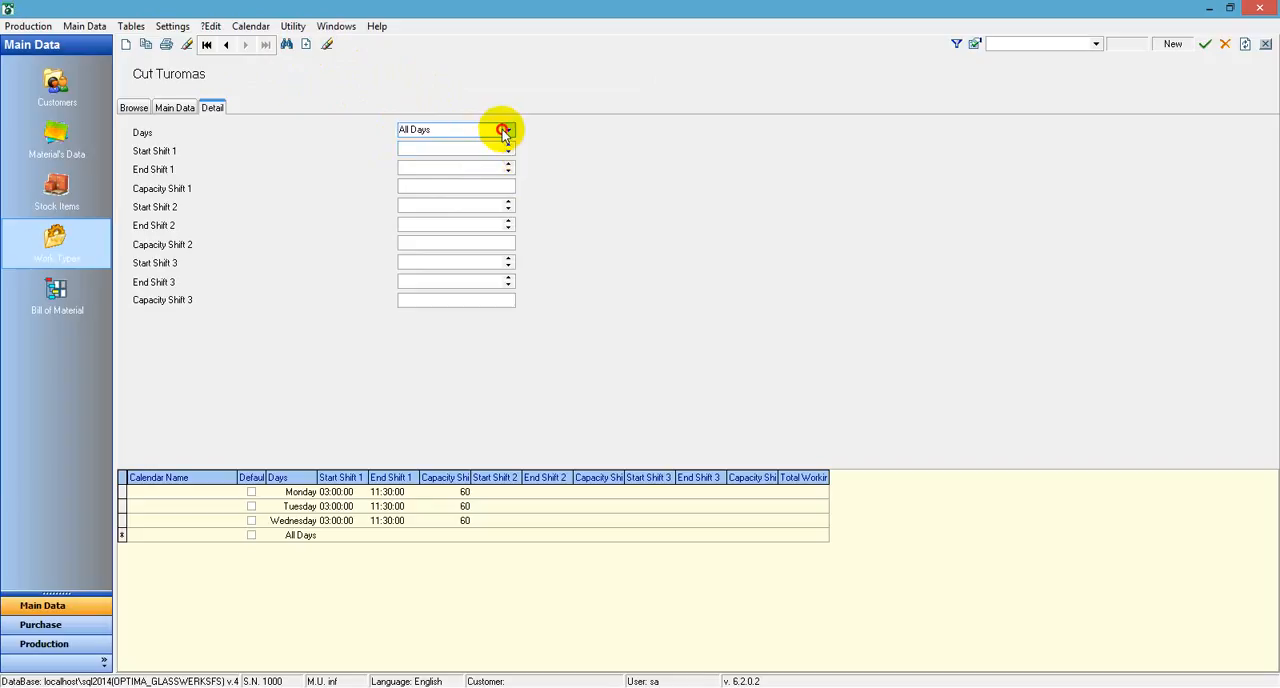
left_click(507, 130)
left_click(436, 197)
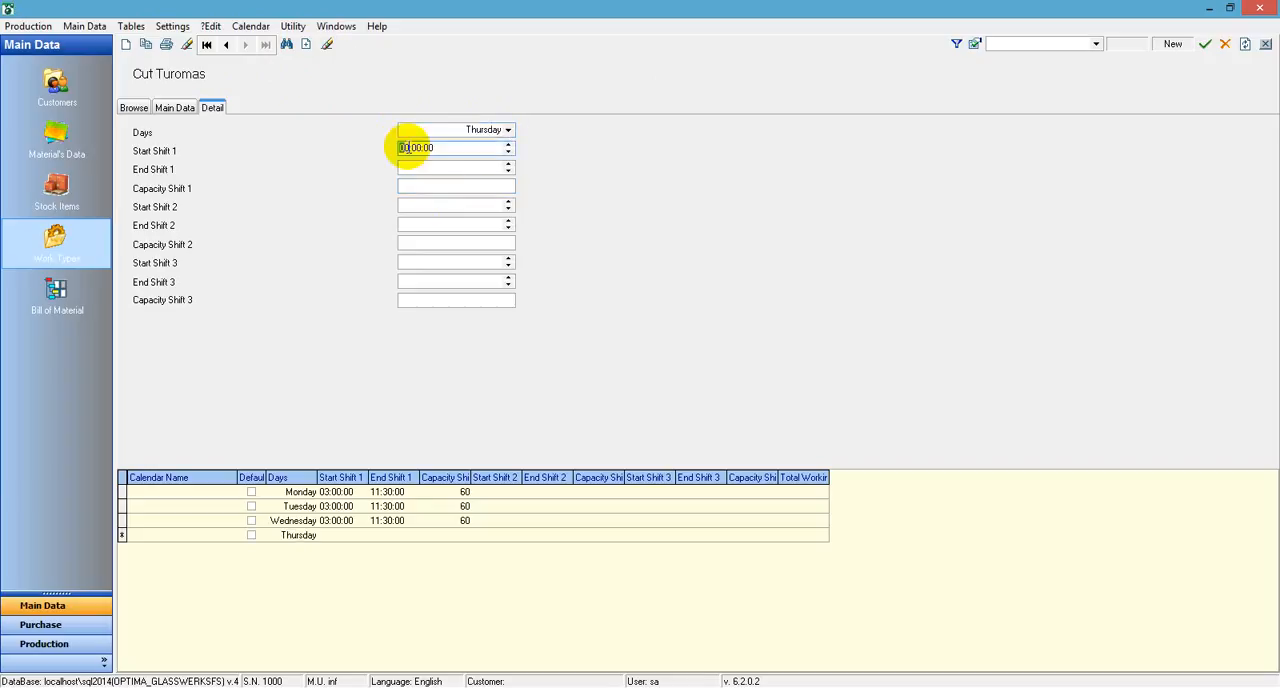
left_click(415, 148)
type("11:30:00")
key("Tab")
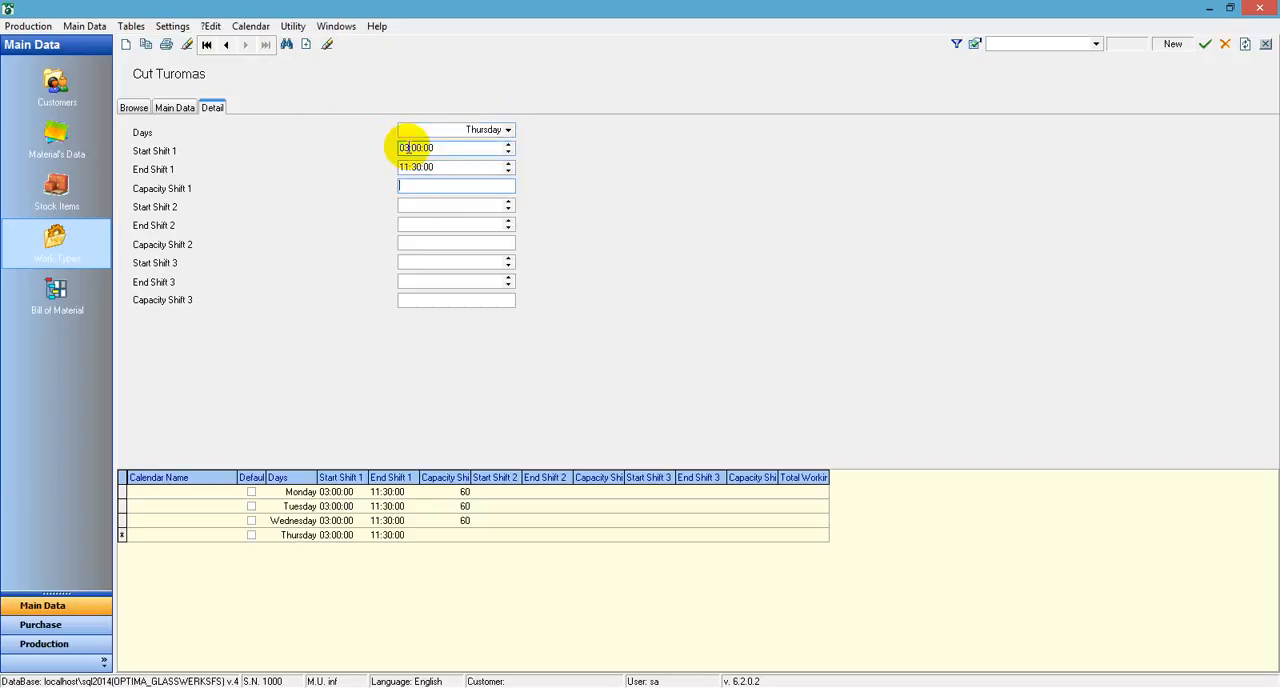
type("60")
key("Tab")
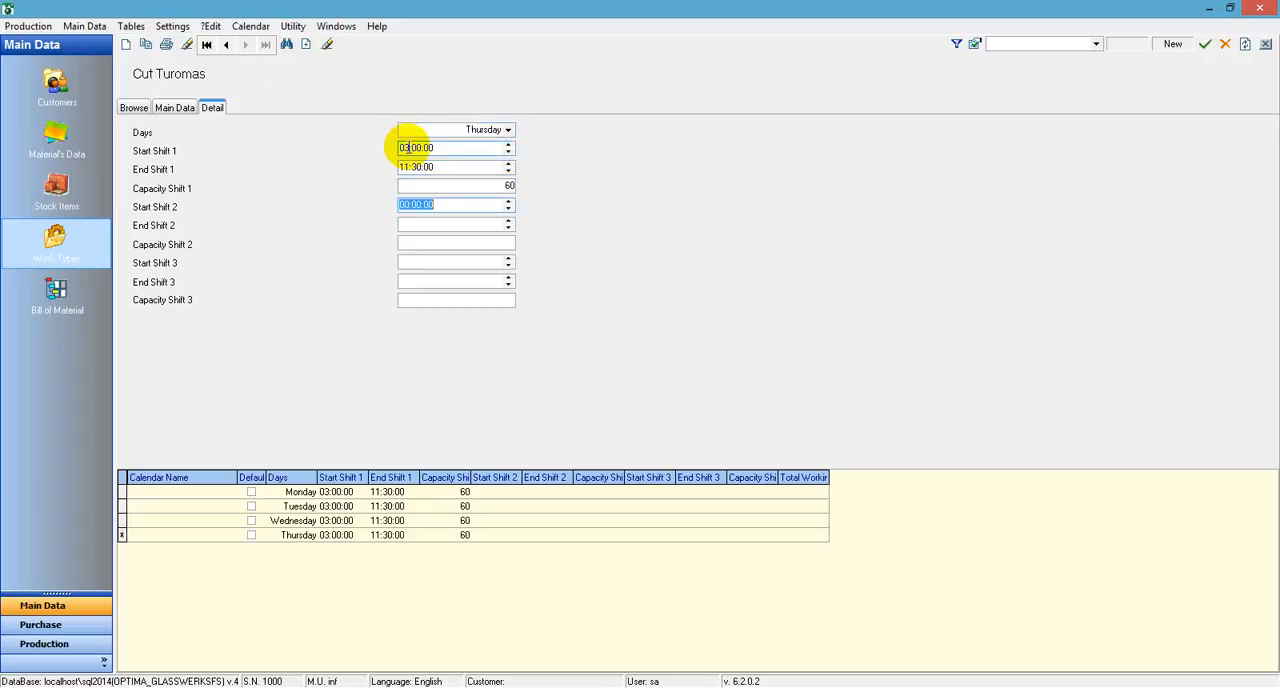
Add a Friday entry to the Cut Turomas calendar with Shift 1 from 03:00:00 to 11:30:00 and capacity 60
left_click(306, 45)
scroll(447, 133, "down", 1)
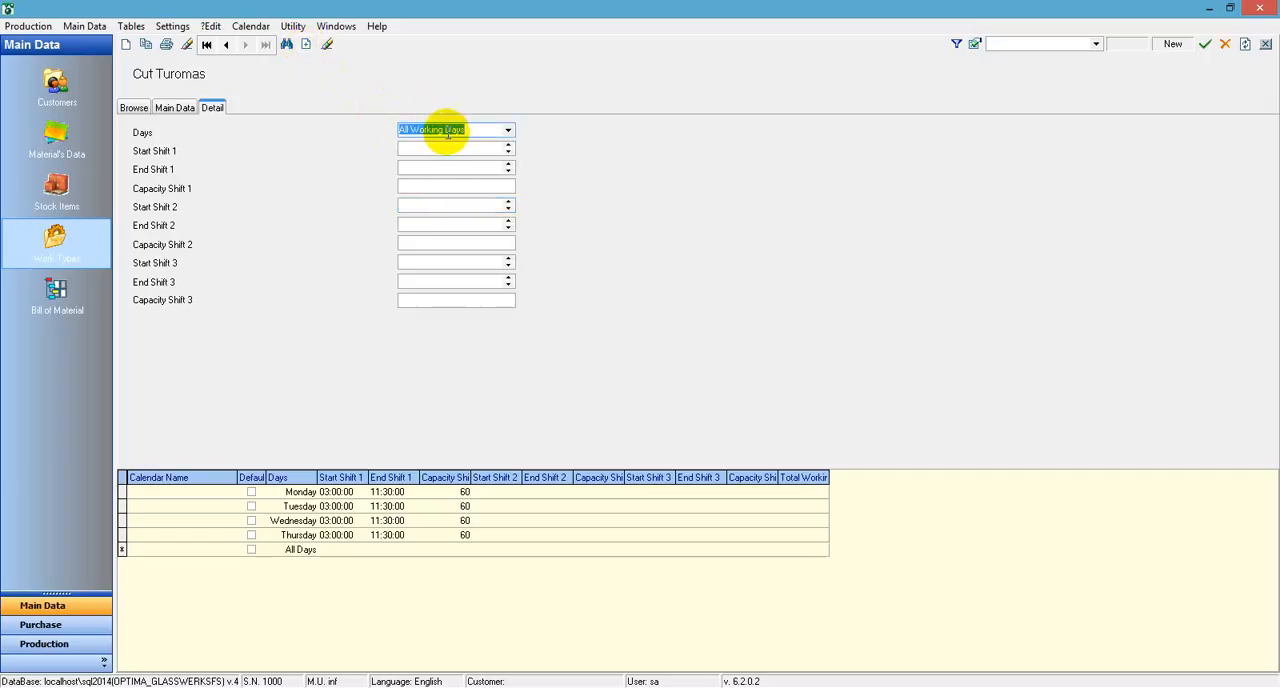
scroll(447, 133, "down", 5)
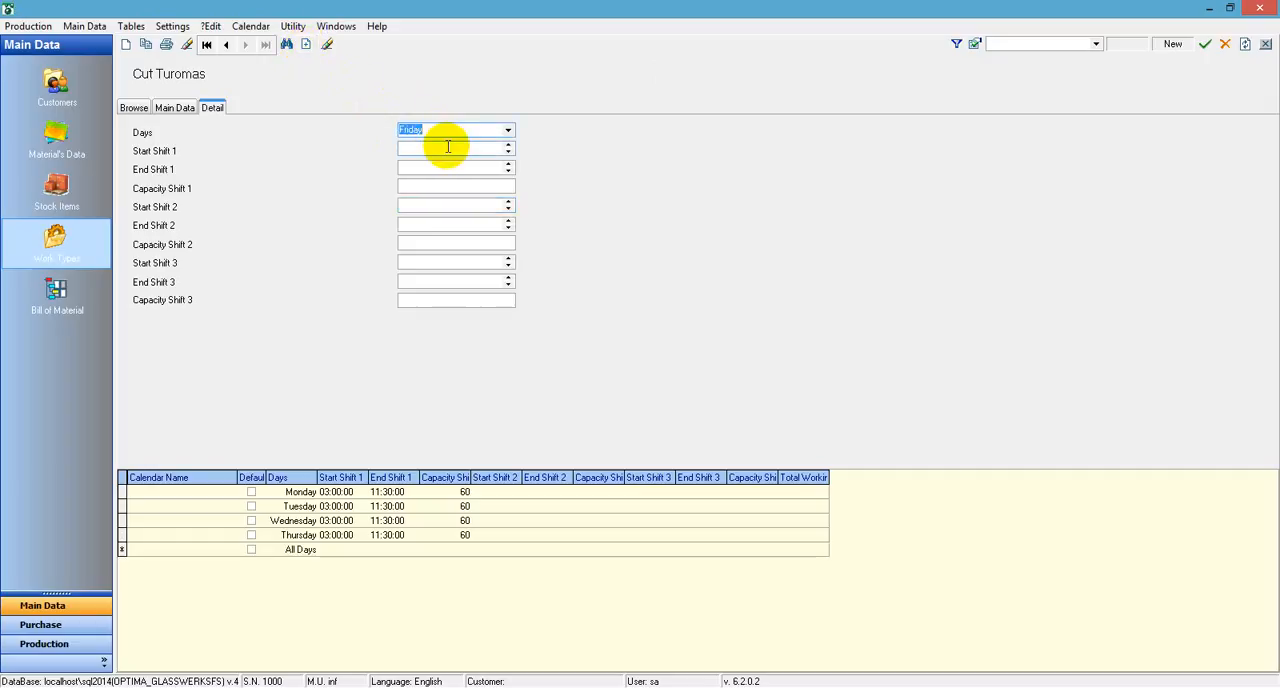
left_click(448, 147)
type("03")
key("Tab")
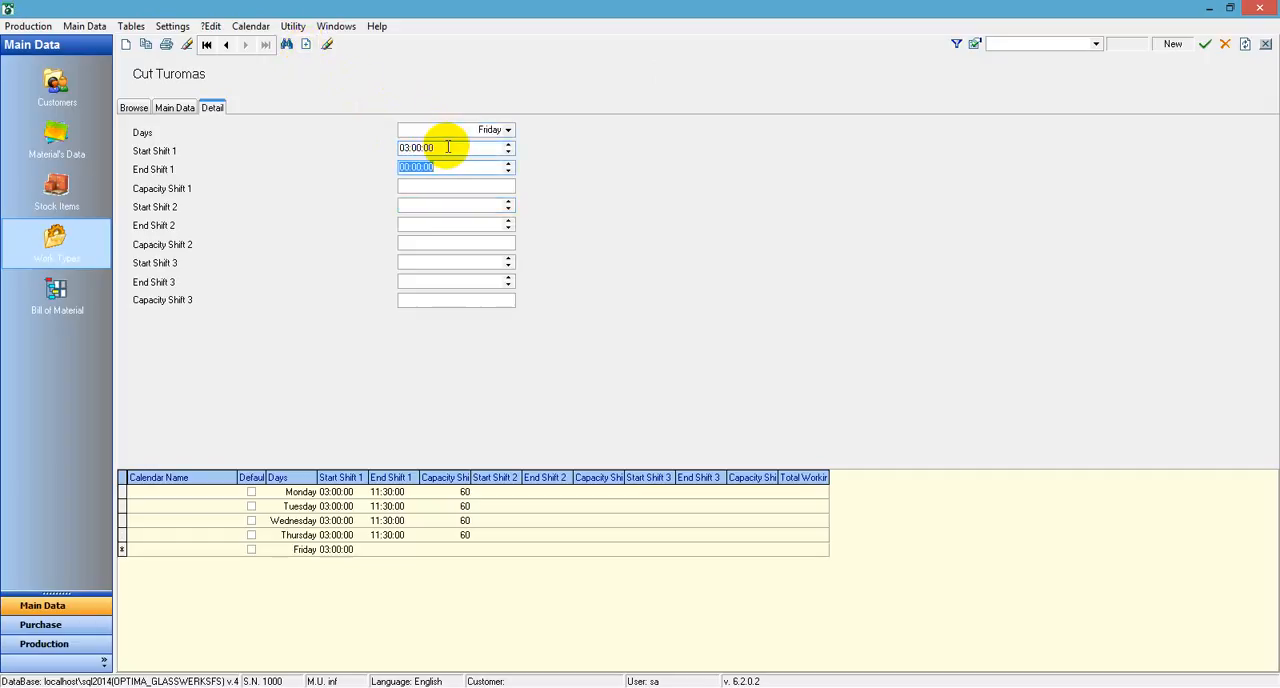
type("11:30")
key("Tab")
type("60")
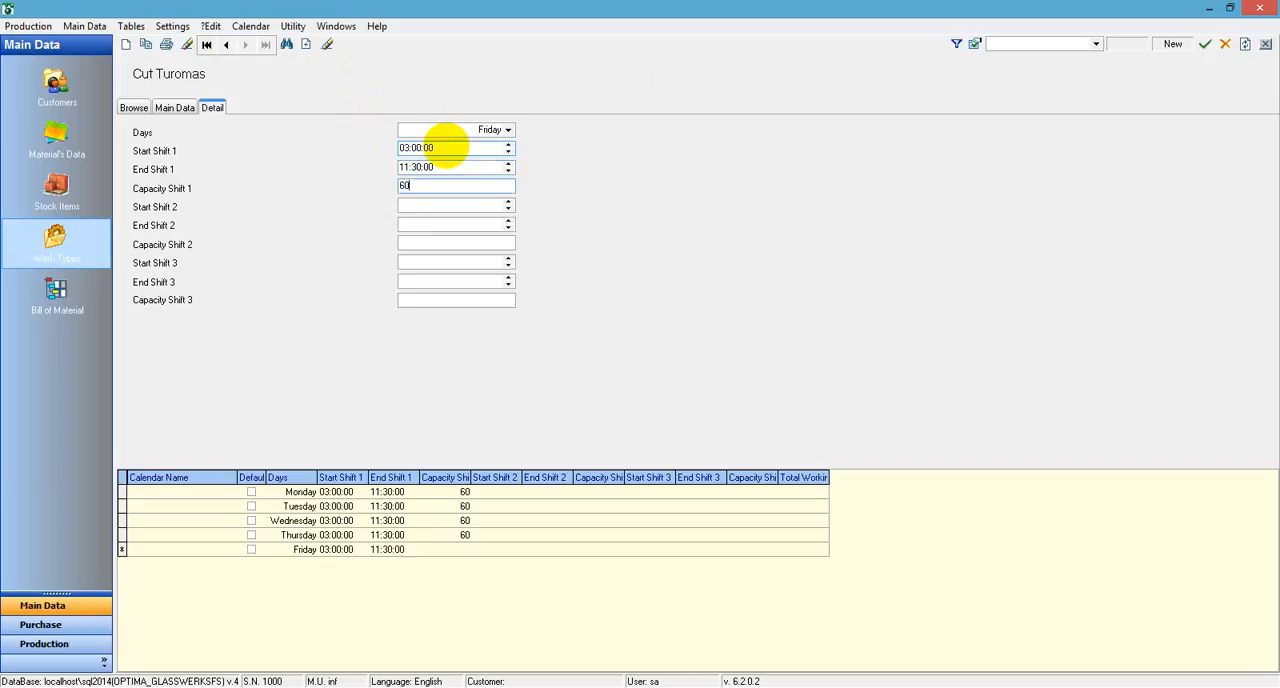
key("Tab")
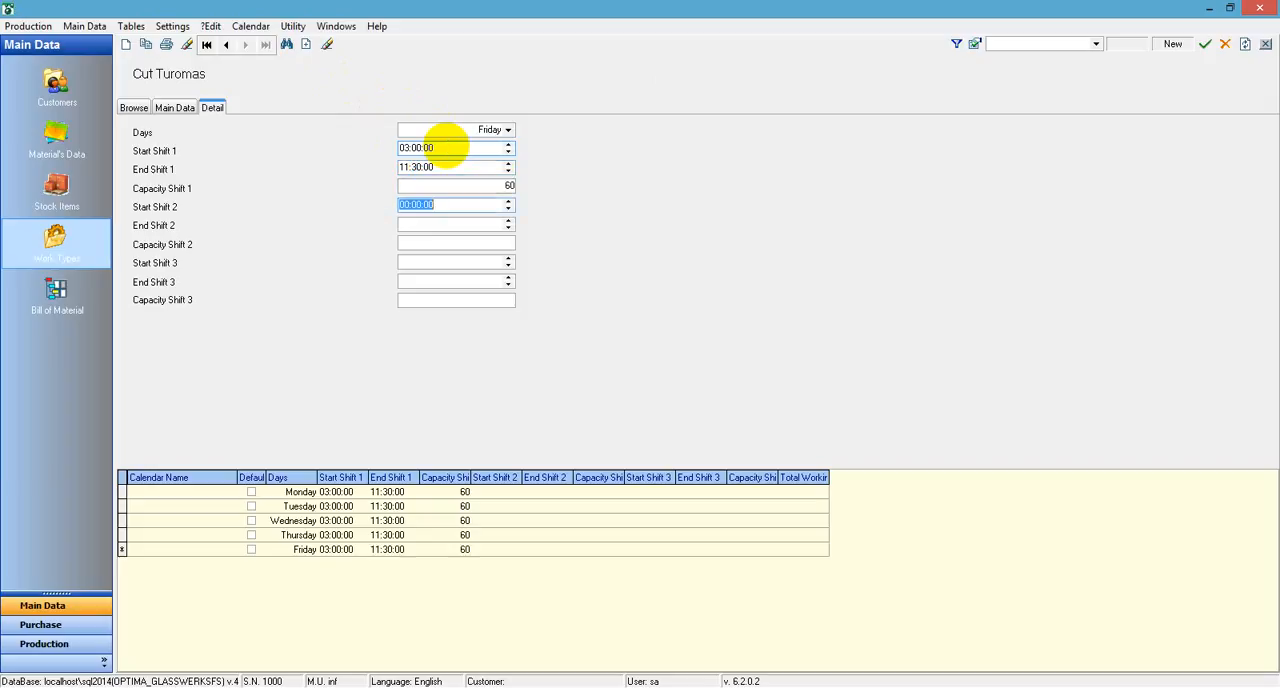
Save the Cut Turomas calendar and return to the list of all calendars
left_click(1205, 44)
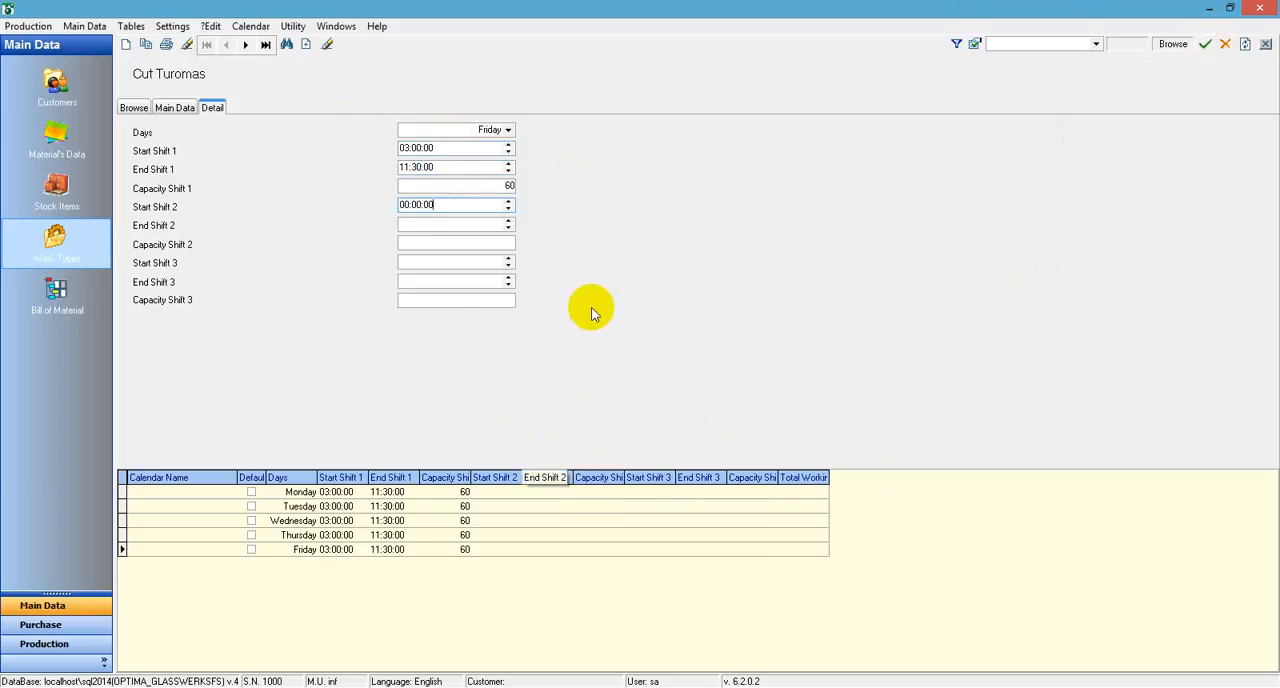
left_click(175, 106)
left_click(134, 107)
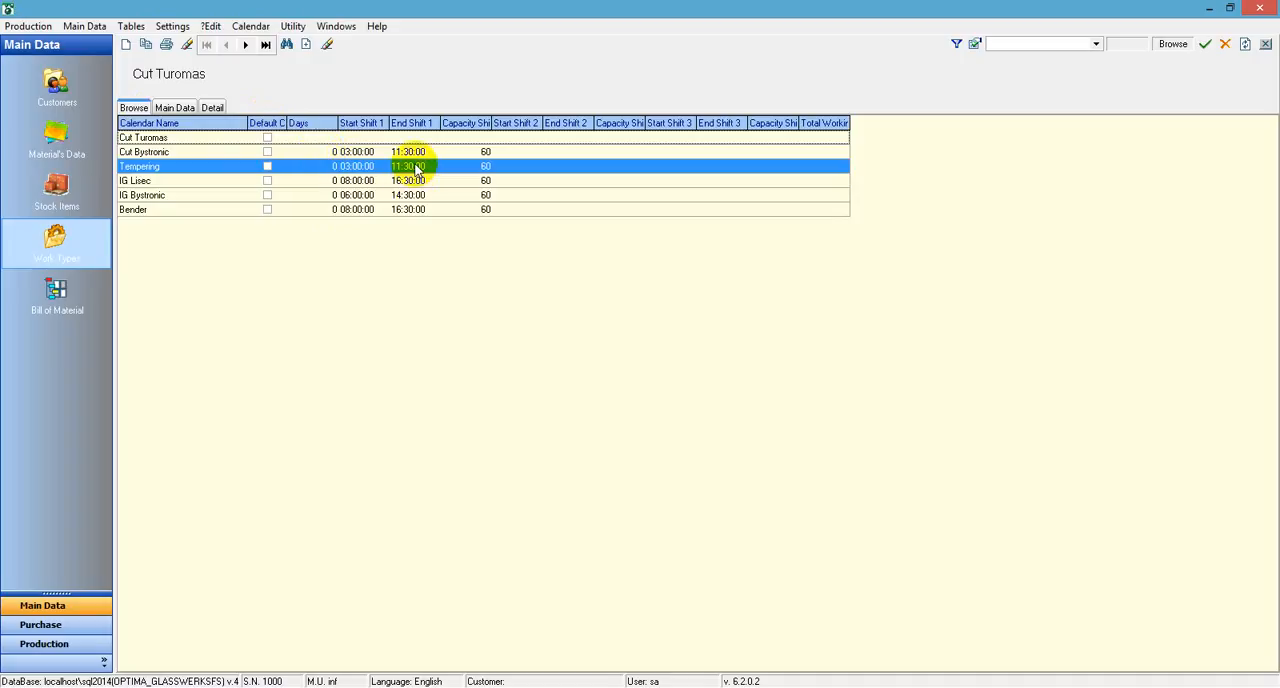
left_click(1208, 47)
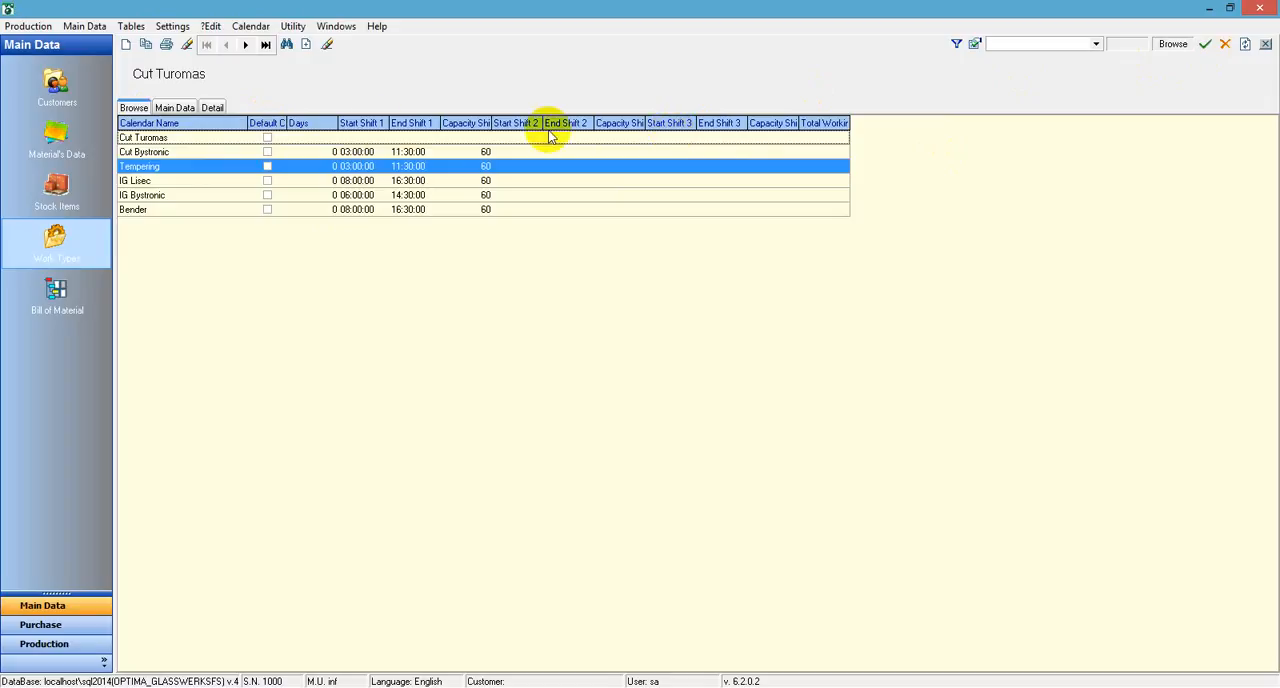
Open the machine resources in the planning settings and show the details of the CUT 1 Bystronic resource
left_click(135, 27)
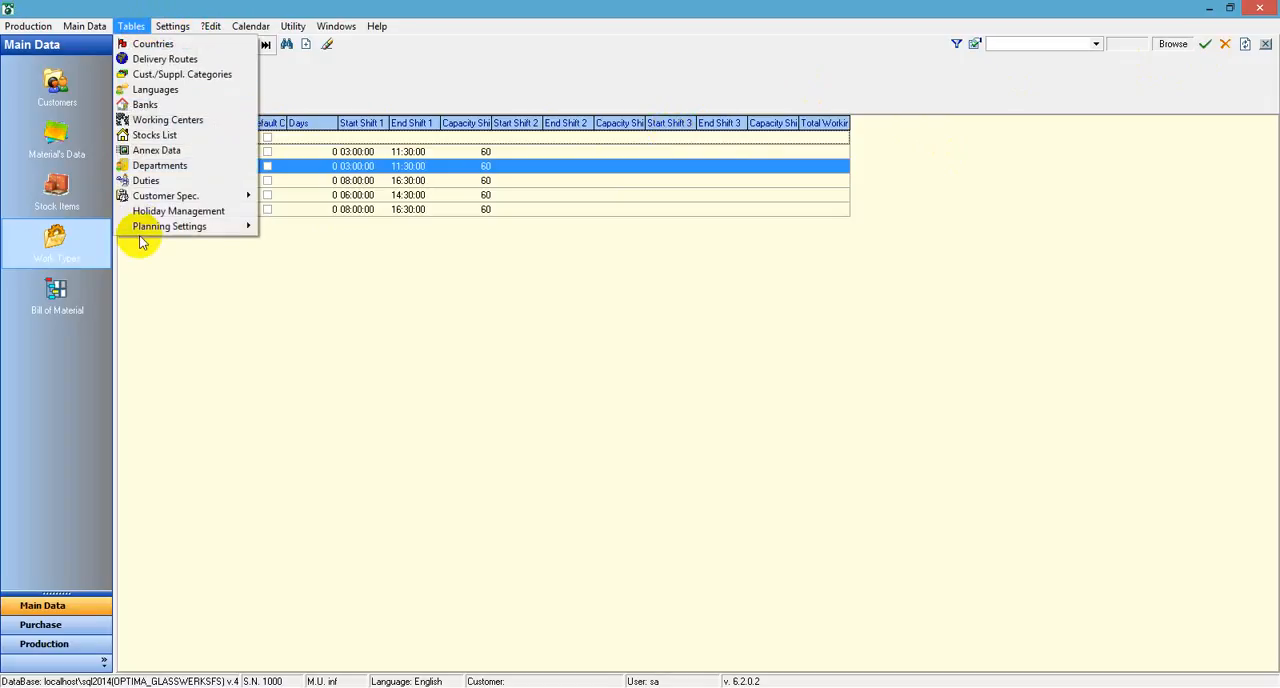
mouse_move(145, 228)
left_click(330, 247)
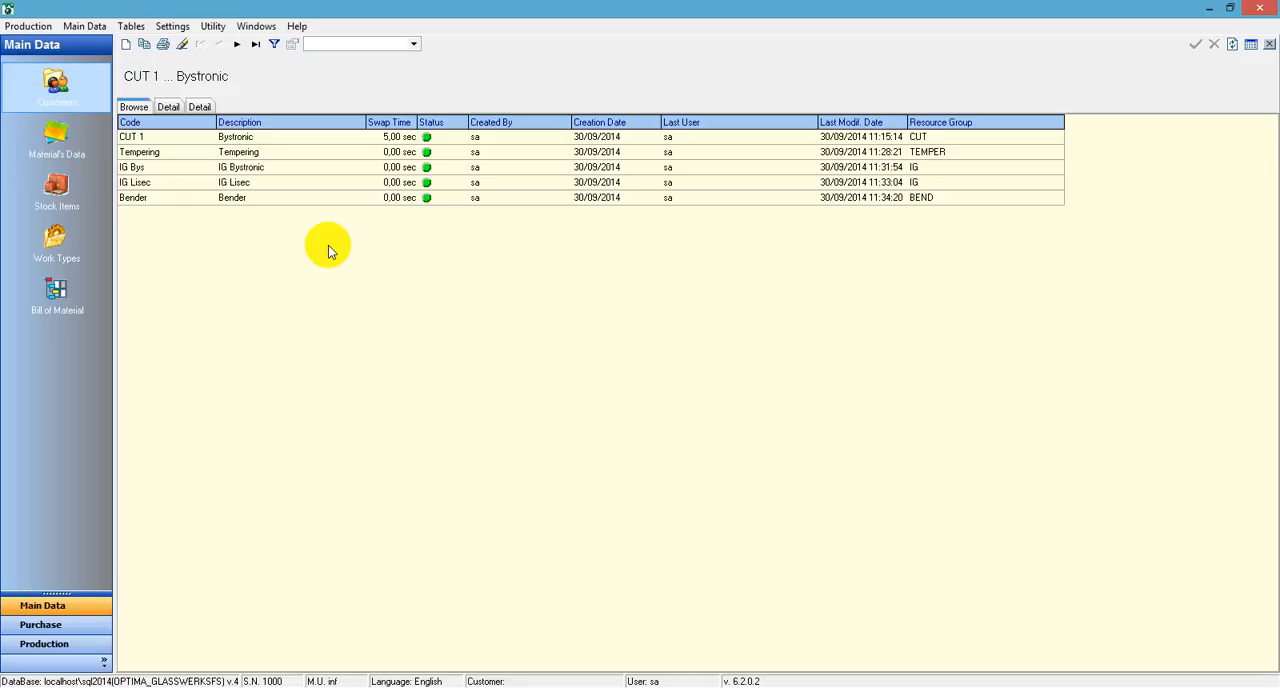
left_click(185, 142)
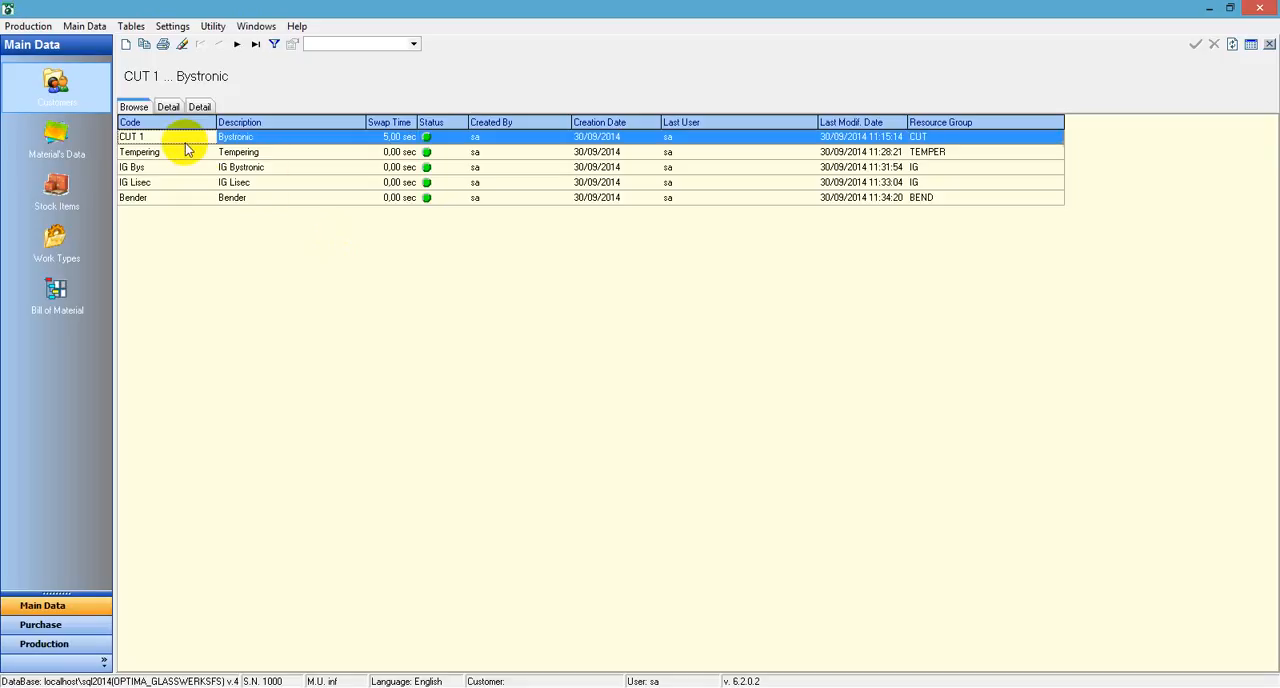
double_click(180, 140)
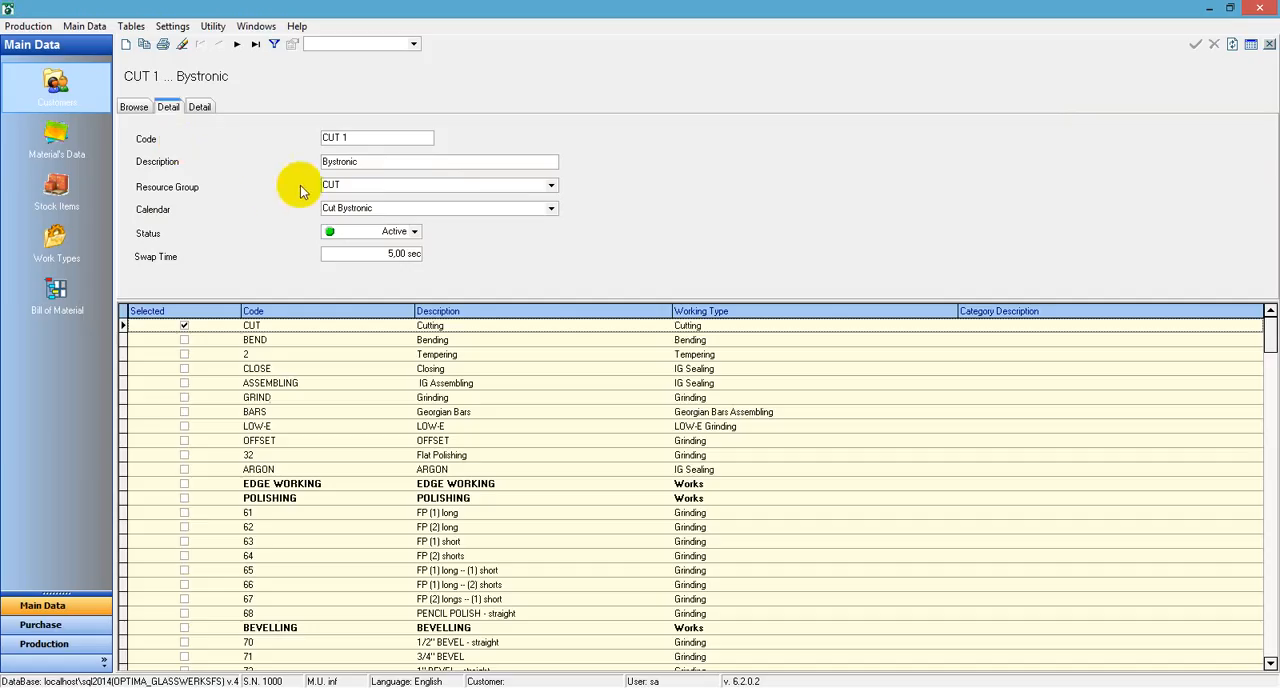
Examine the CUT 1 resource's description, resource group, available calendars and status options
left_click(347, 161)
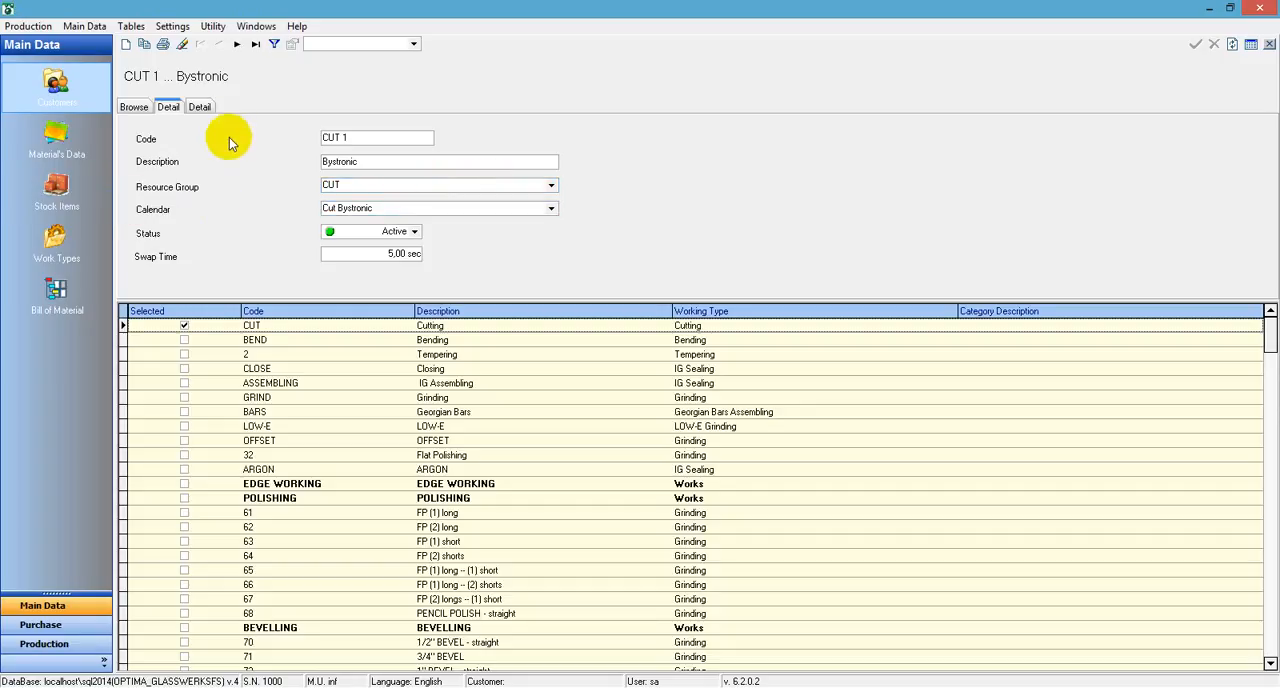
left_click(322, 152)
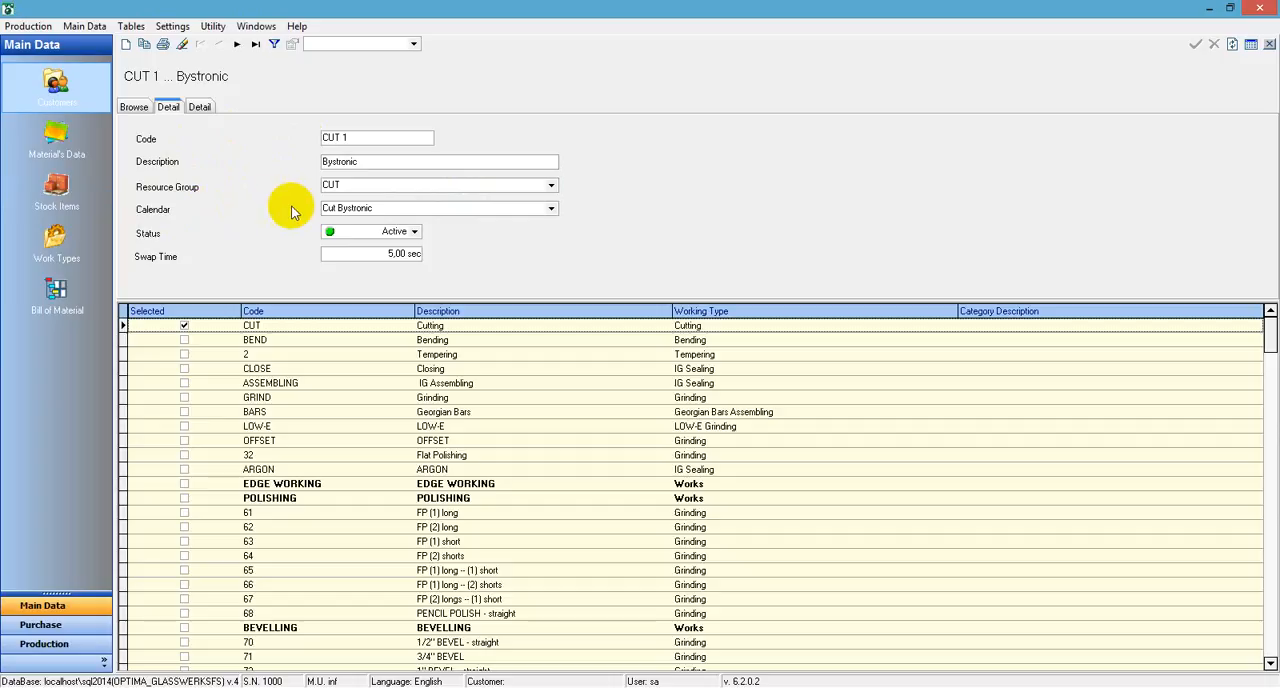
left_click(341, 208)
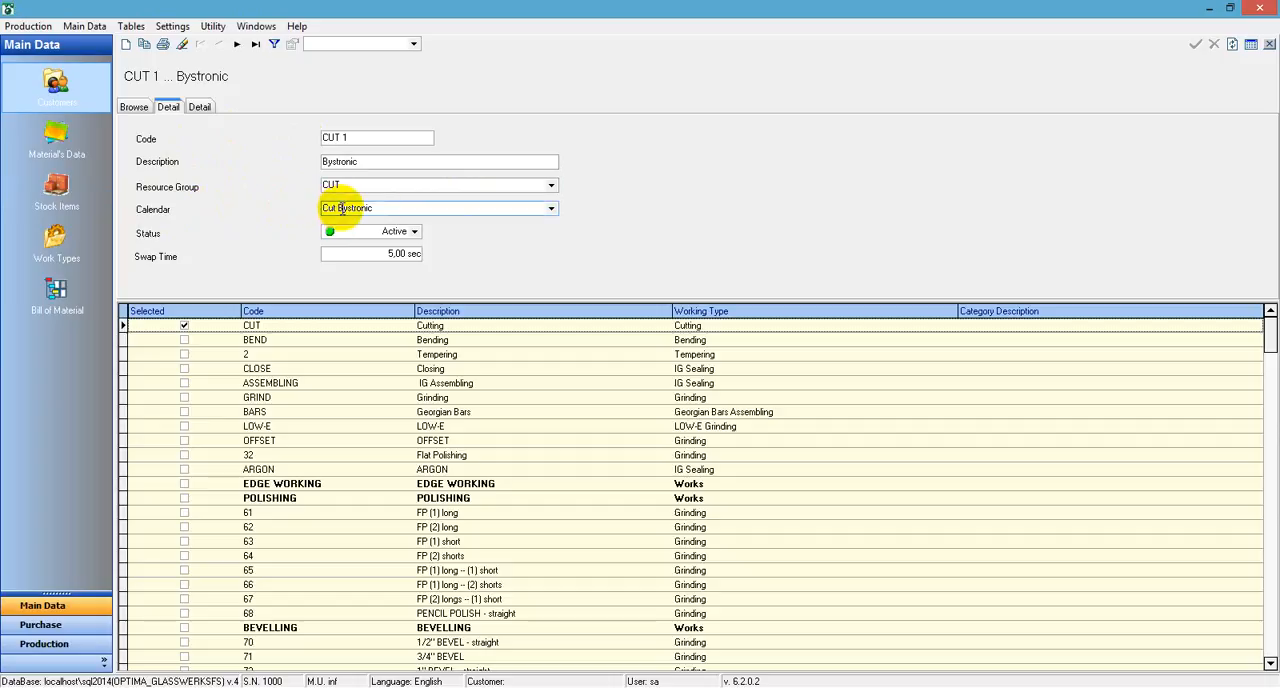
left_click(551, 208)
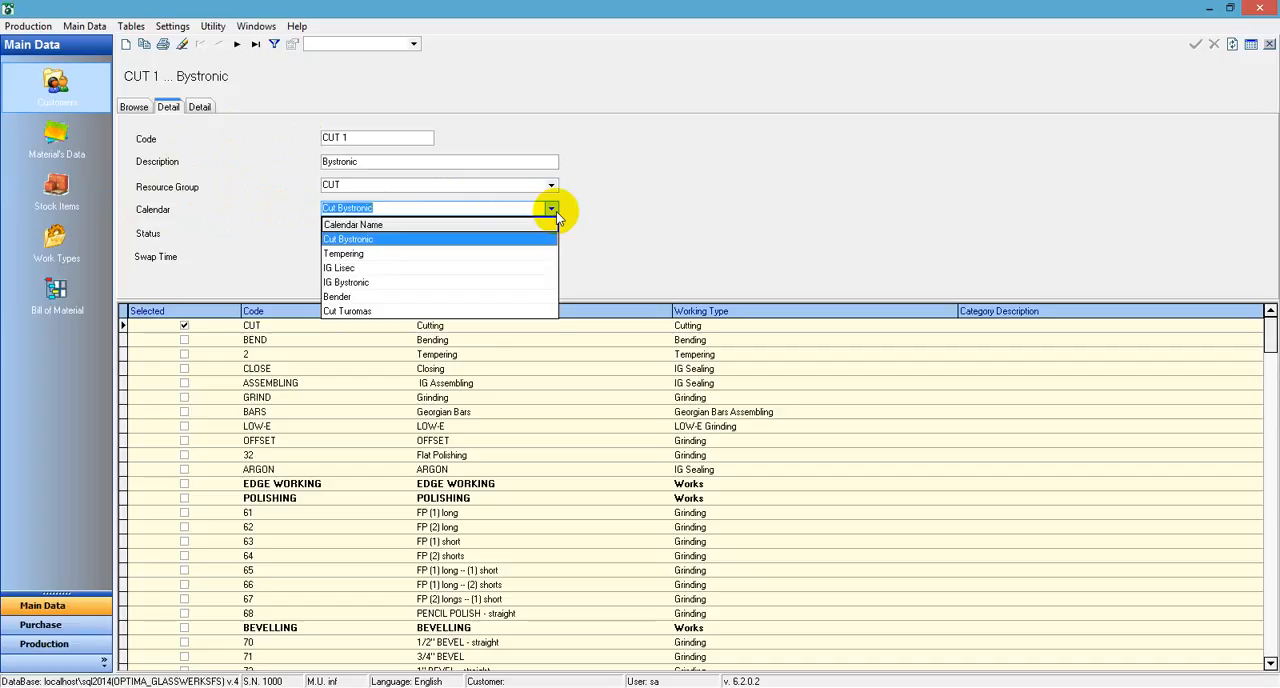
left_click(551, 208)
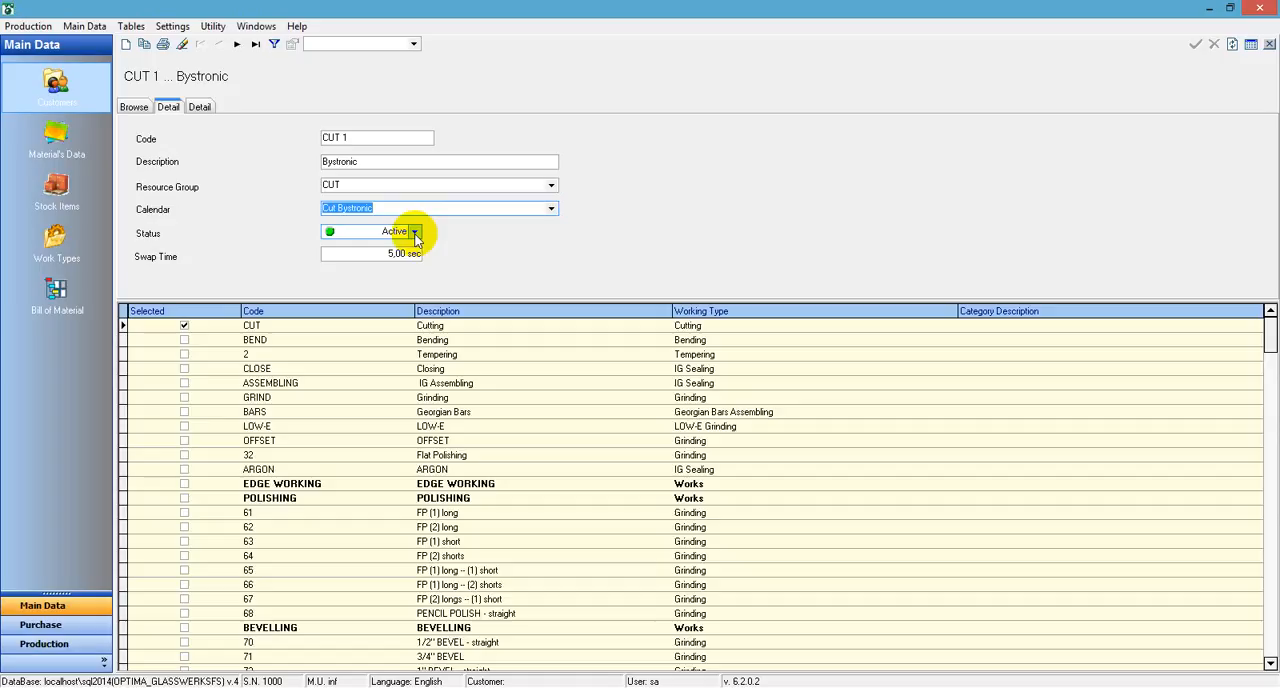
left_click(414, 232)
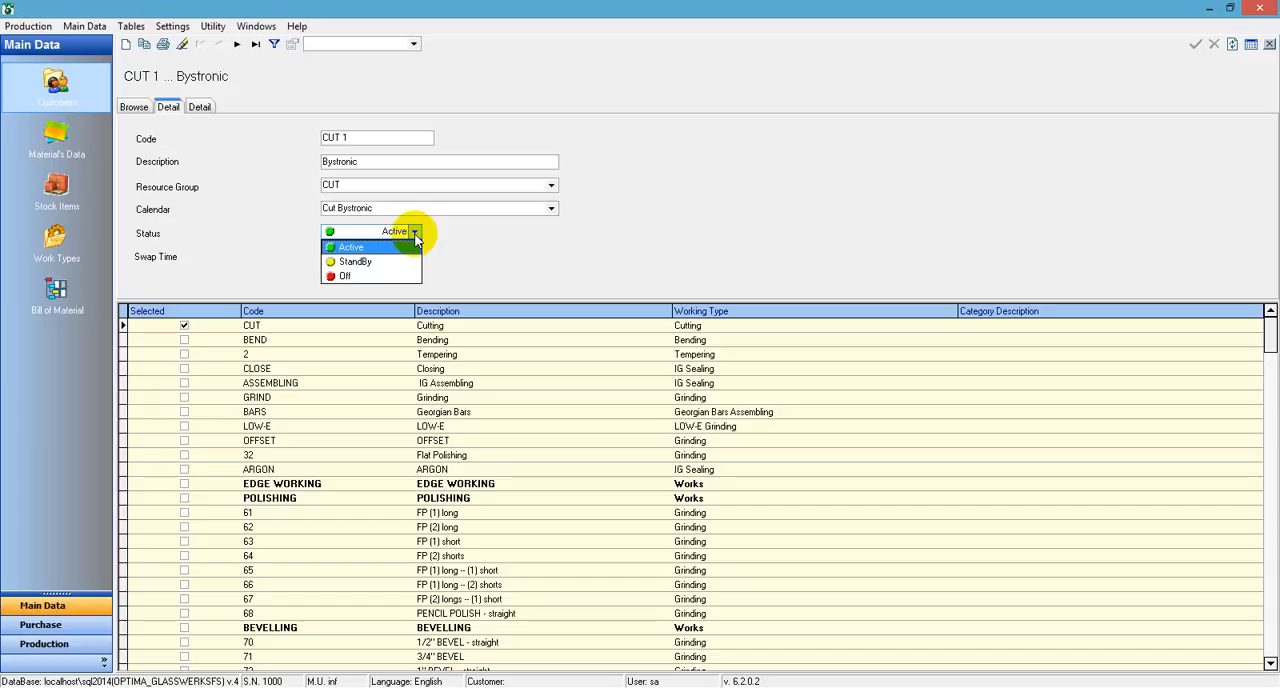
left_click(415, 233)
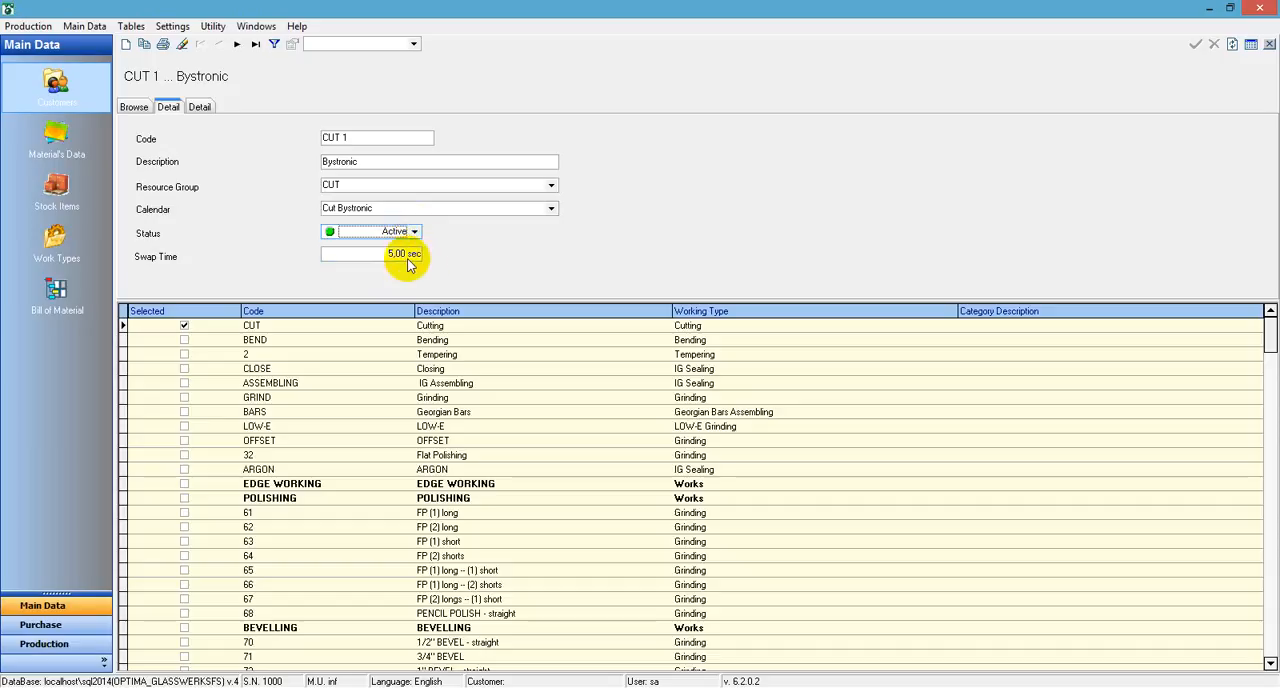
left_click(380, 254)
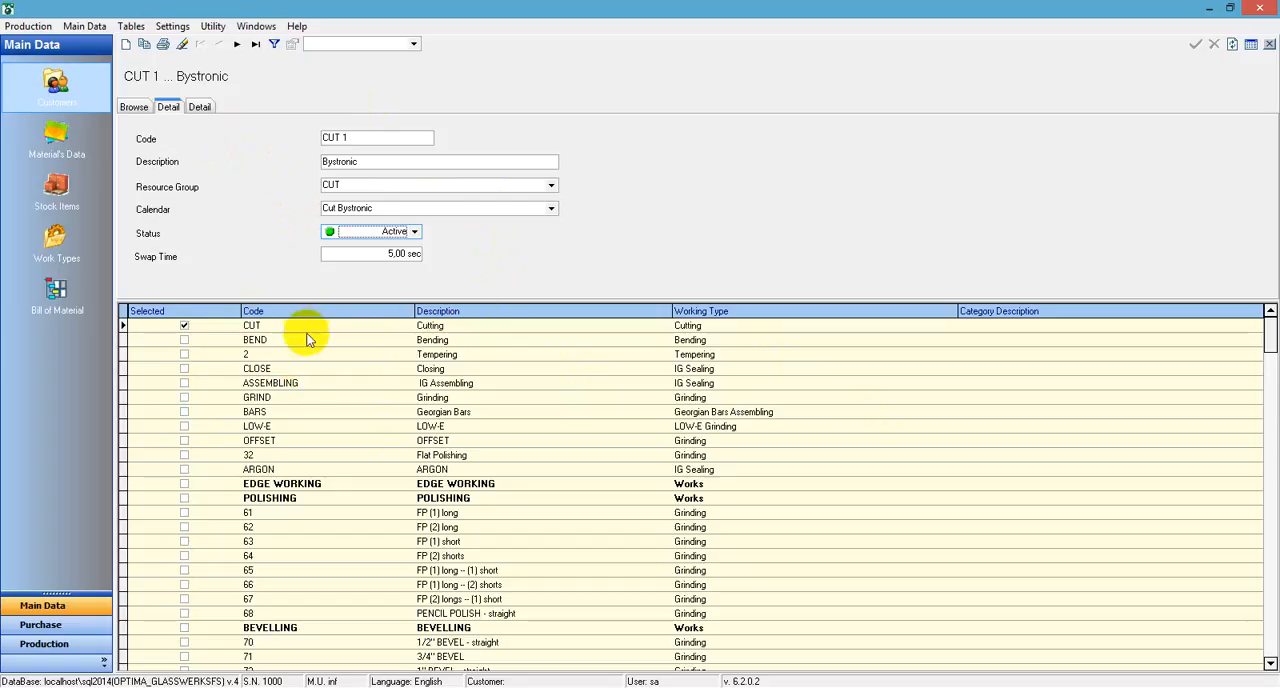
key("Down")
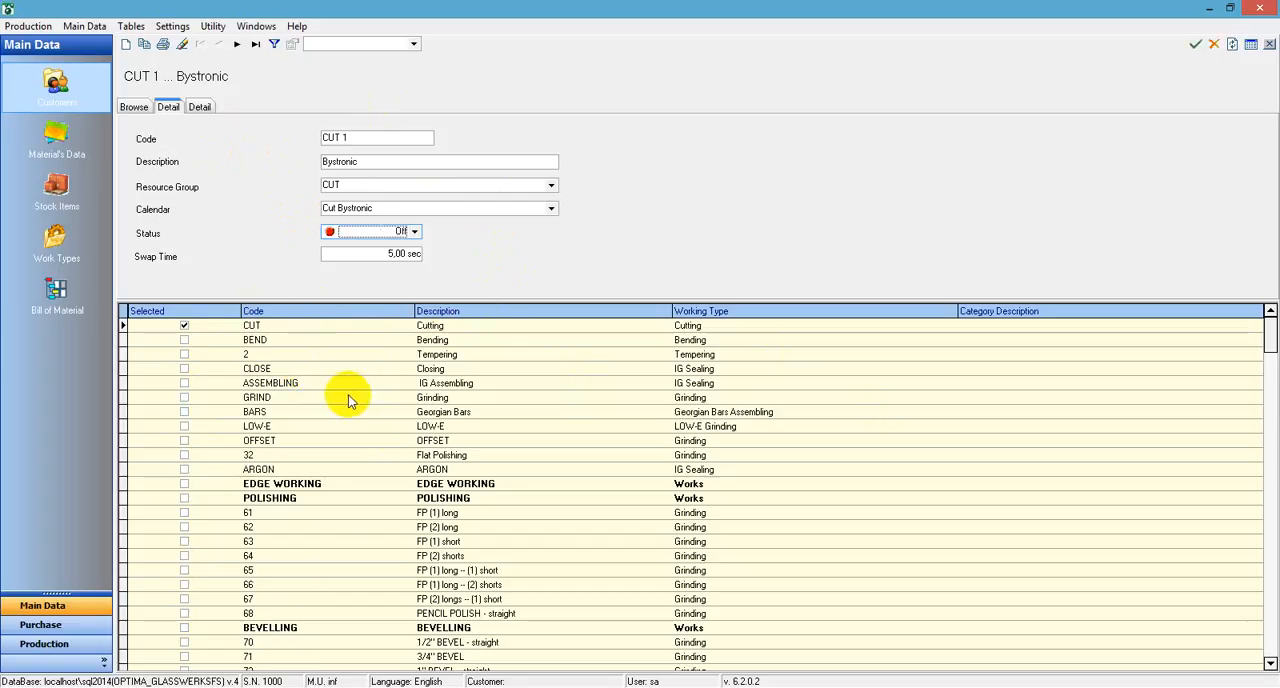
scroll(349, 396, "up", 2)
left_click_drag(1271, 341, 1237, 330)
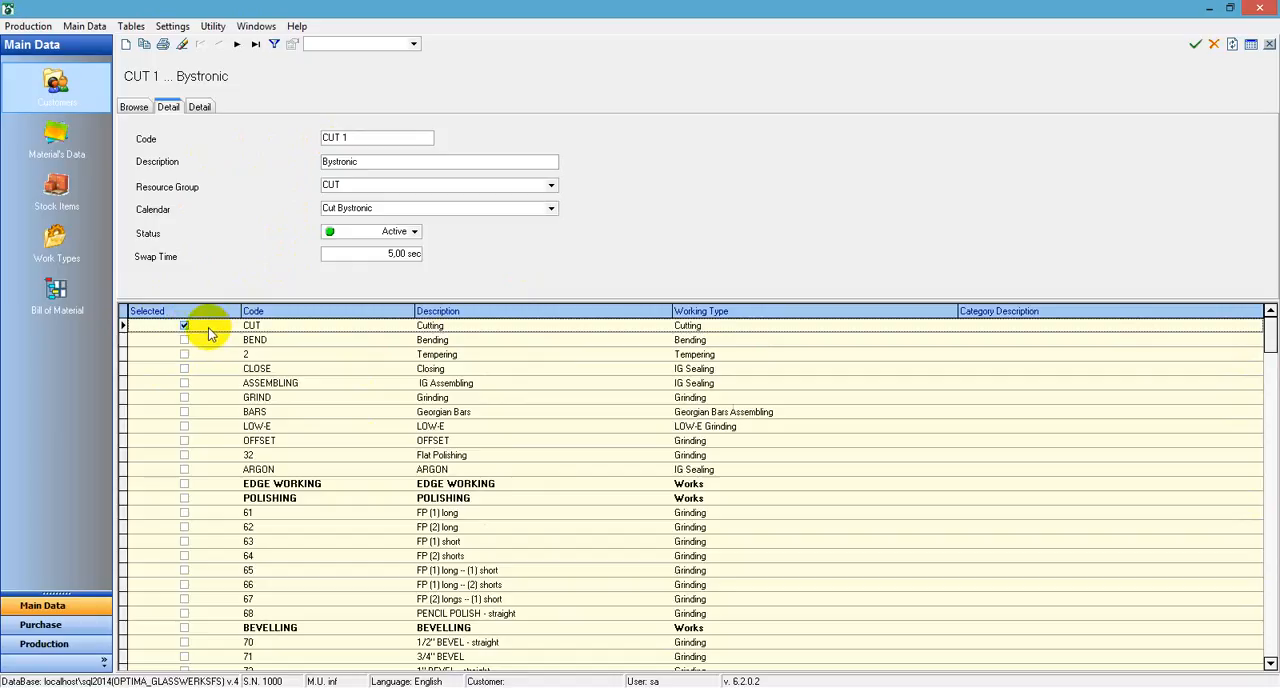
Examine which work types are assigned to the Tempering, IG Bys and Bender resources, returning to the resource list after each
left_click(136, 108)
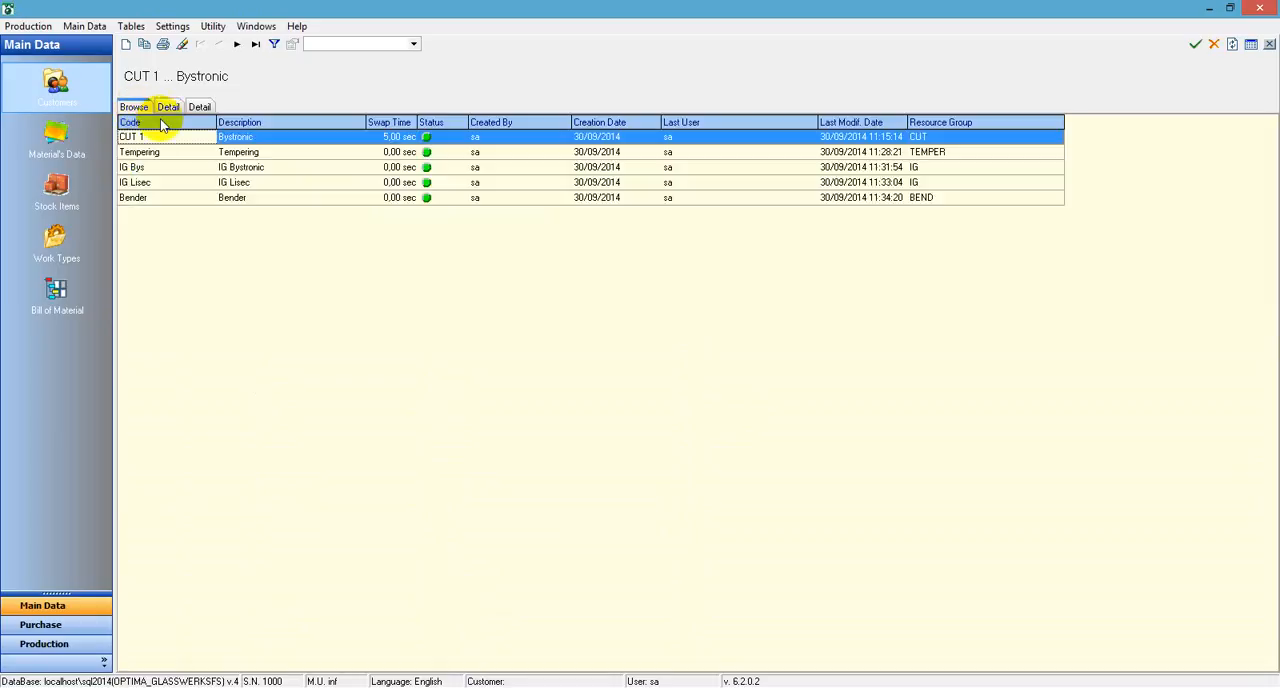
left_click(166, 153)
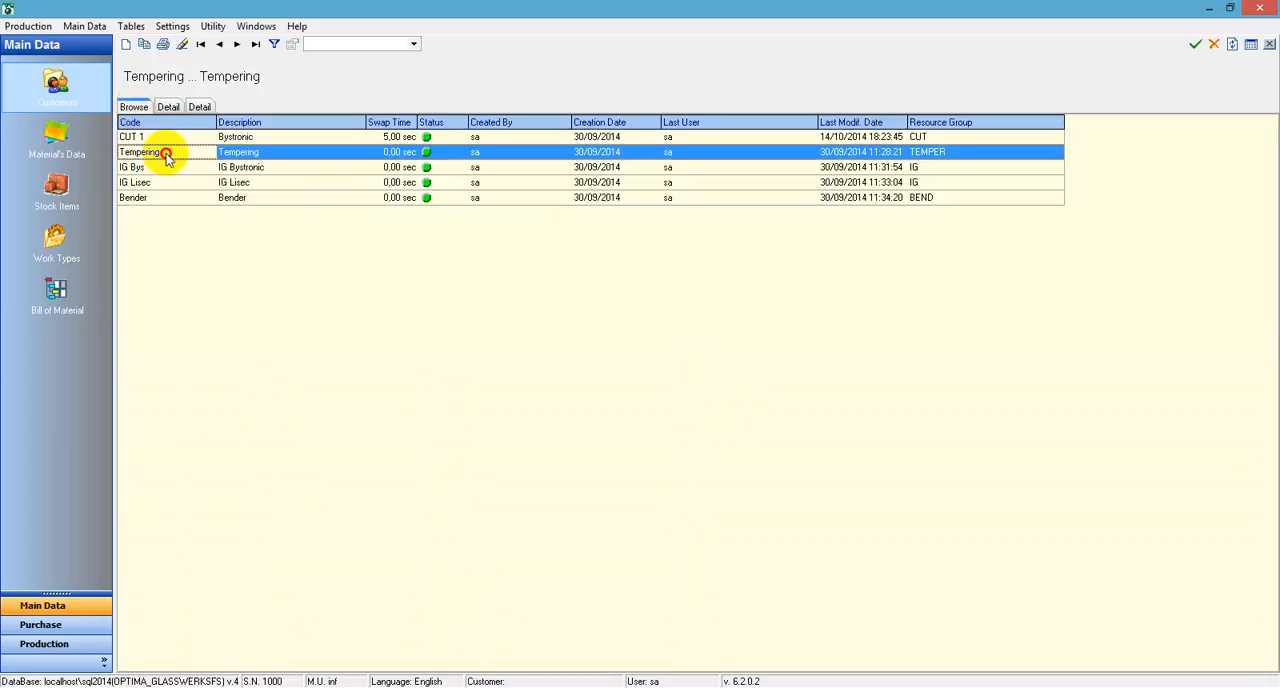
double_click(166, 153)
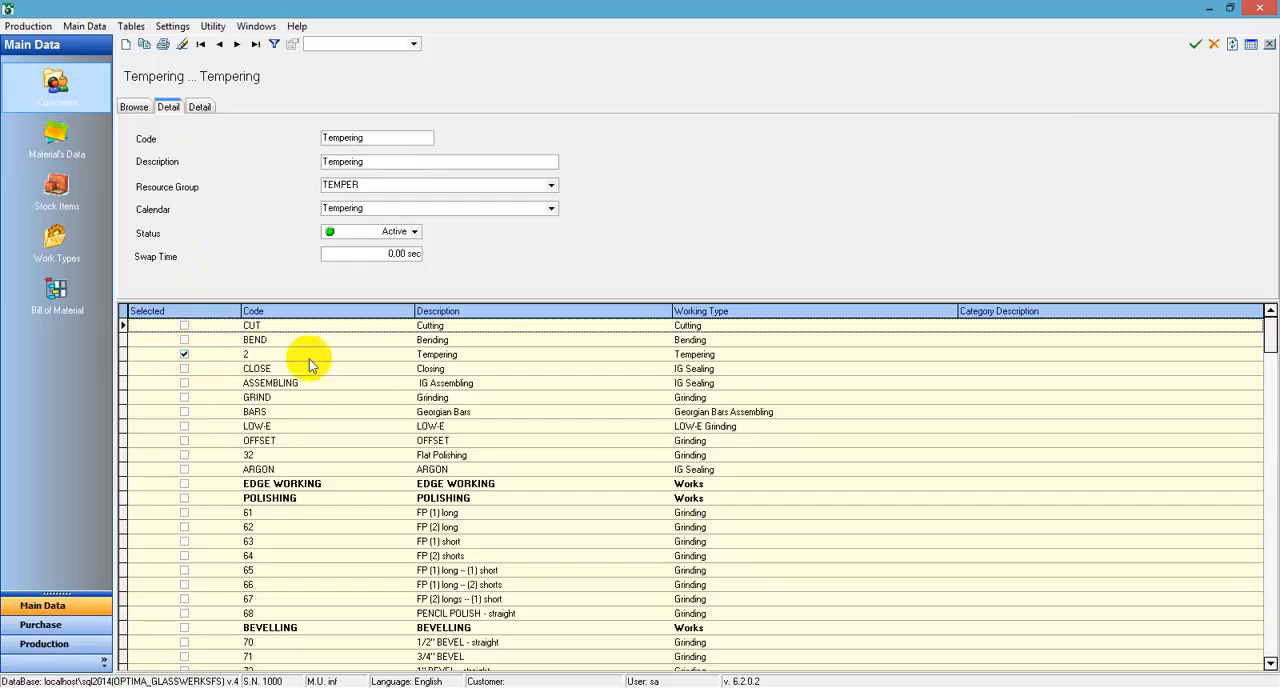
left_click(133, 107)
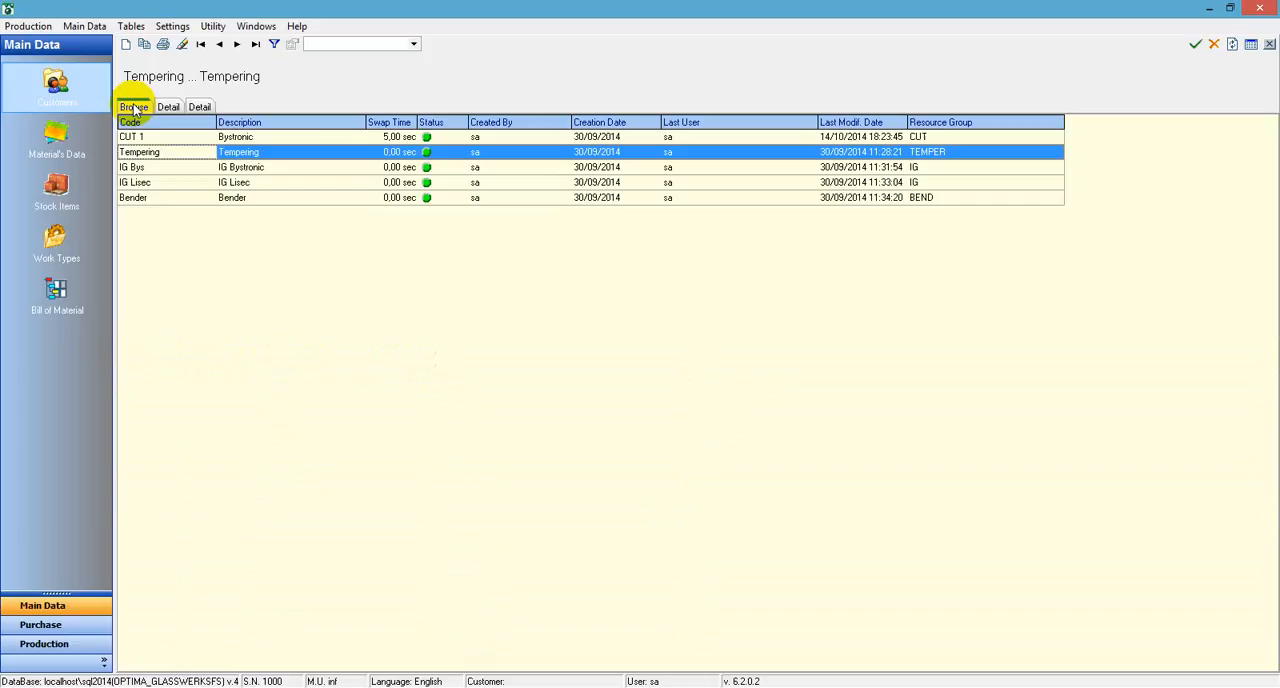
double_click(226, 169)
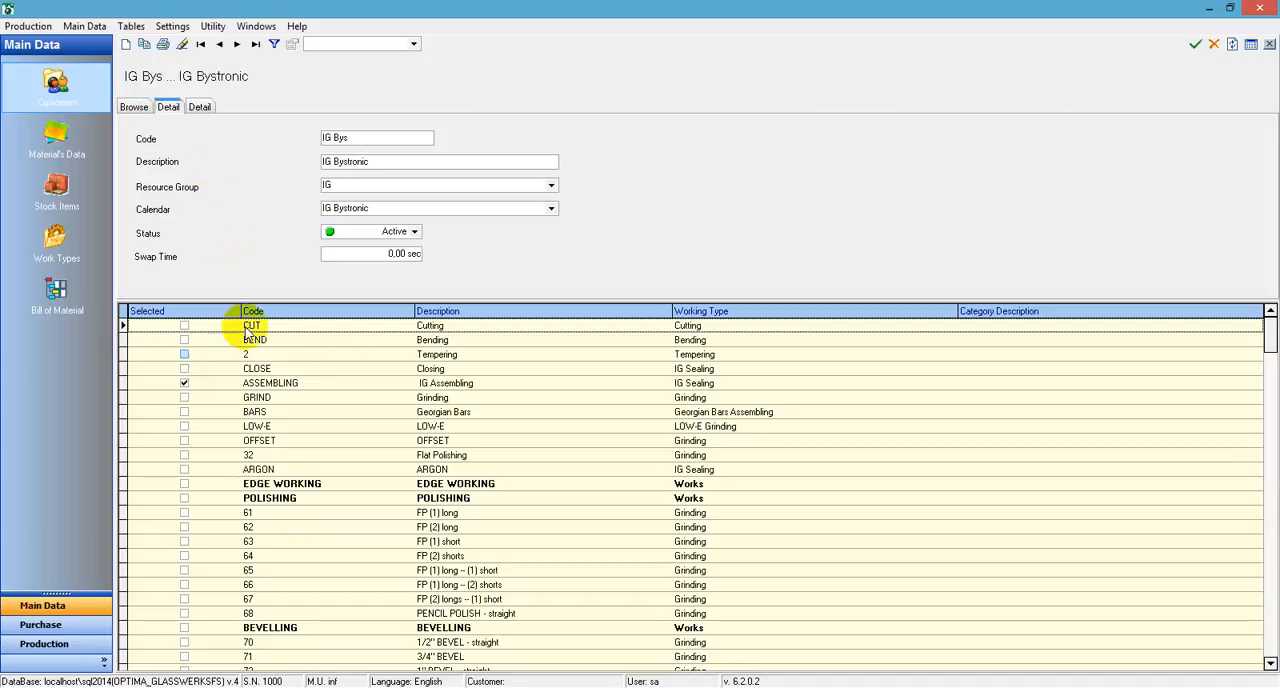
left_click(222, 368)
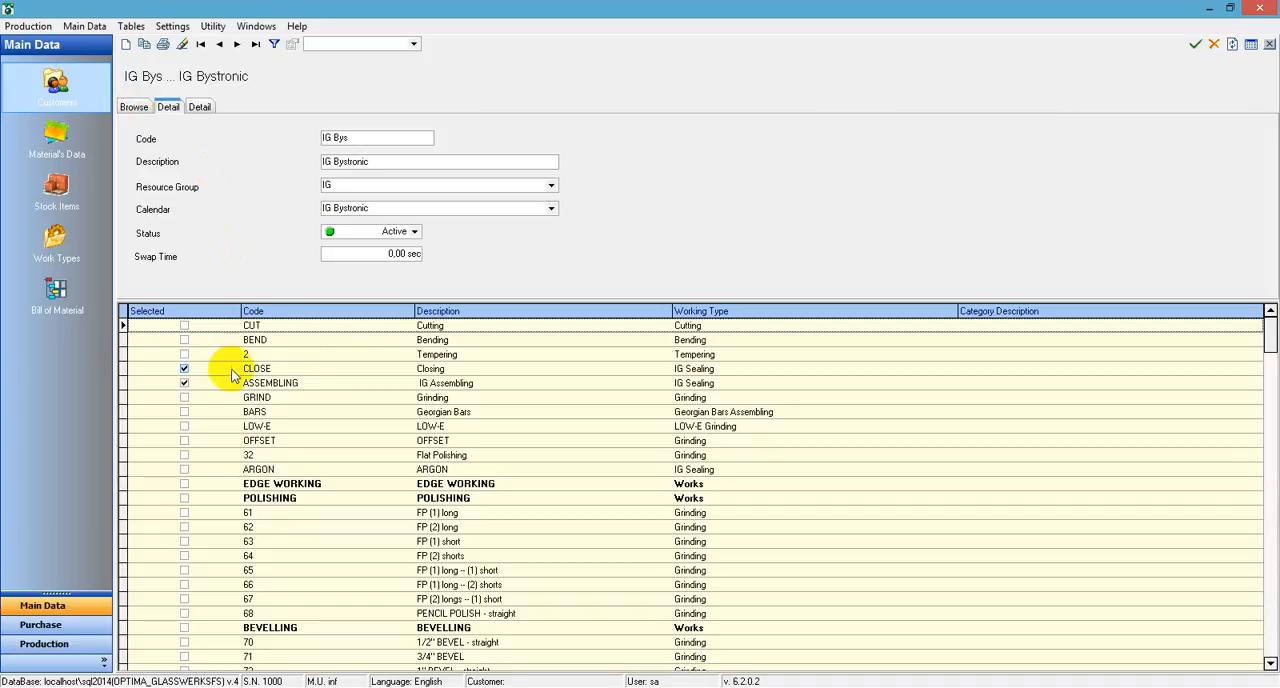
left_click(133, 107)
double_click(187, 197)
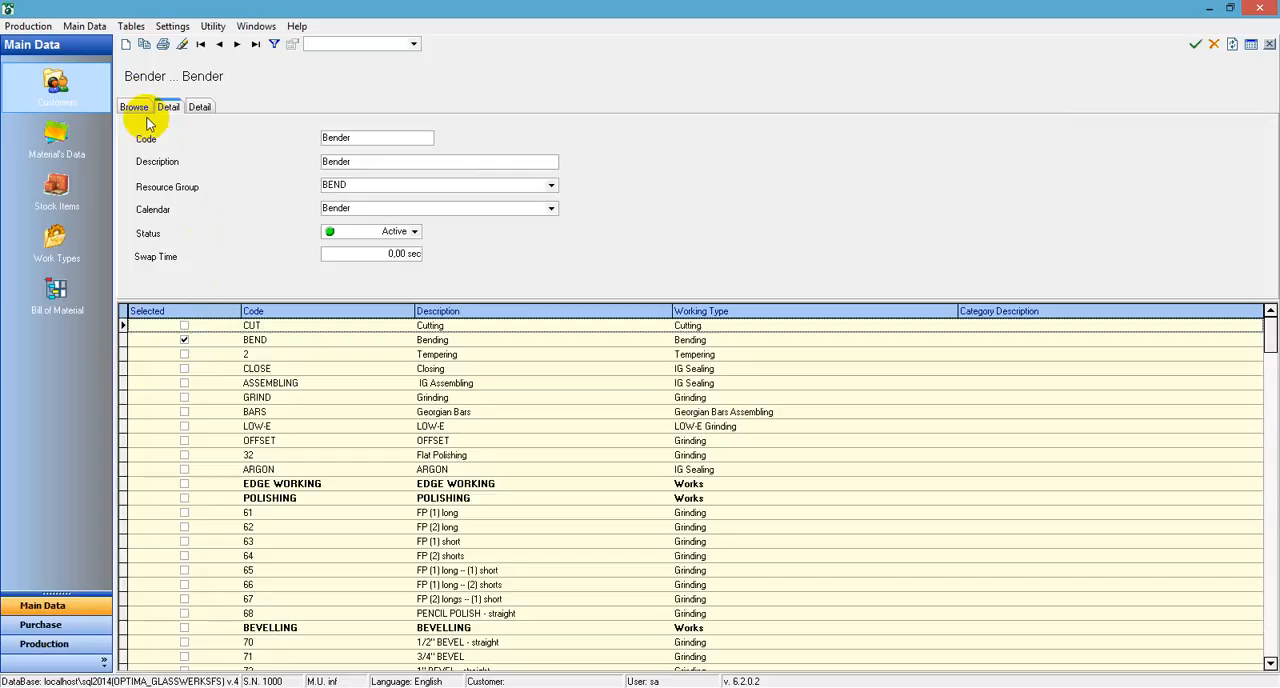
left_click(133, 107)
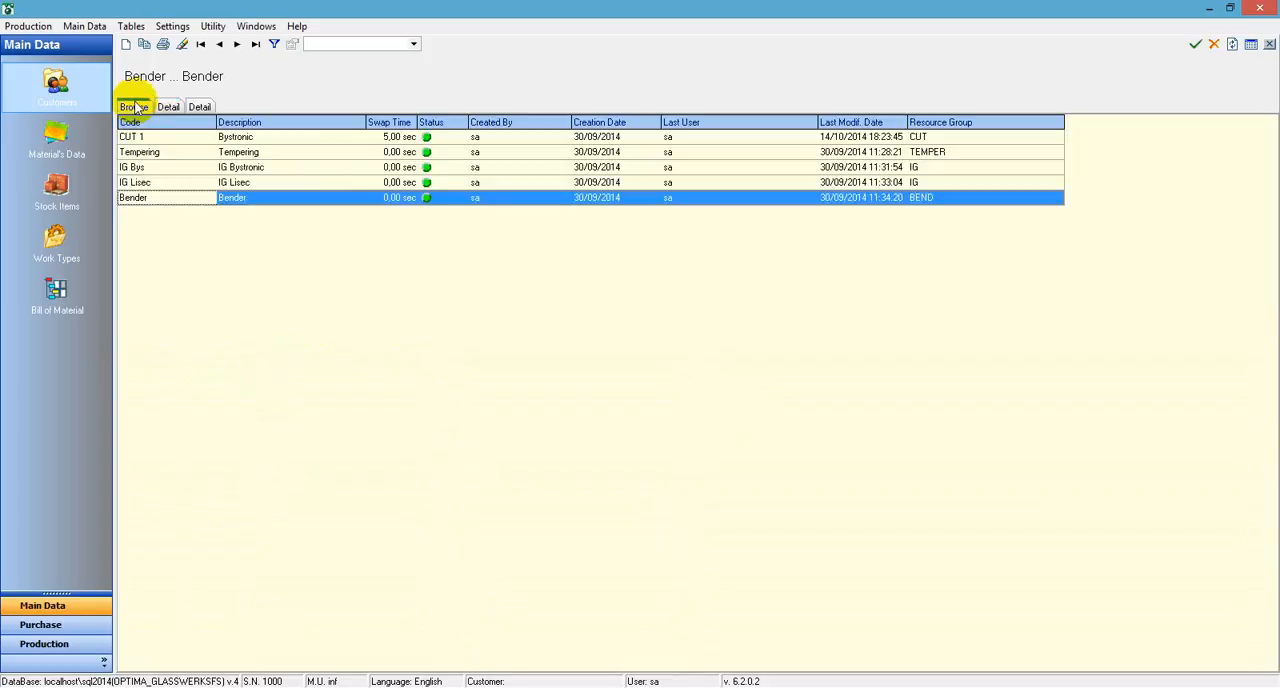
Show the capacity factors for the Cutting work of the CUT 1 resource, saving the pending changes
left_click(166, 137)
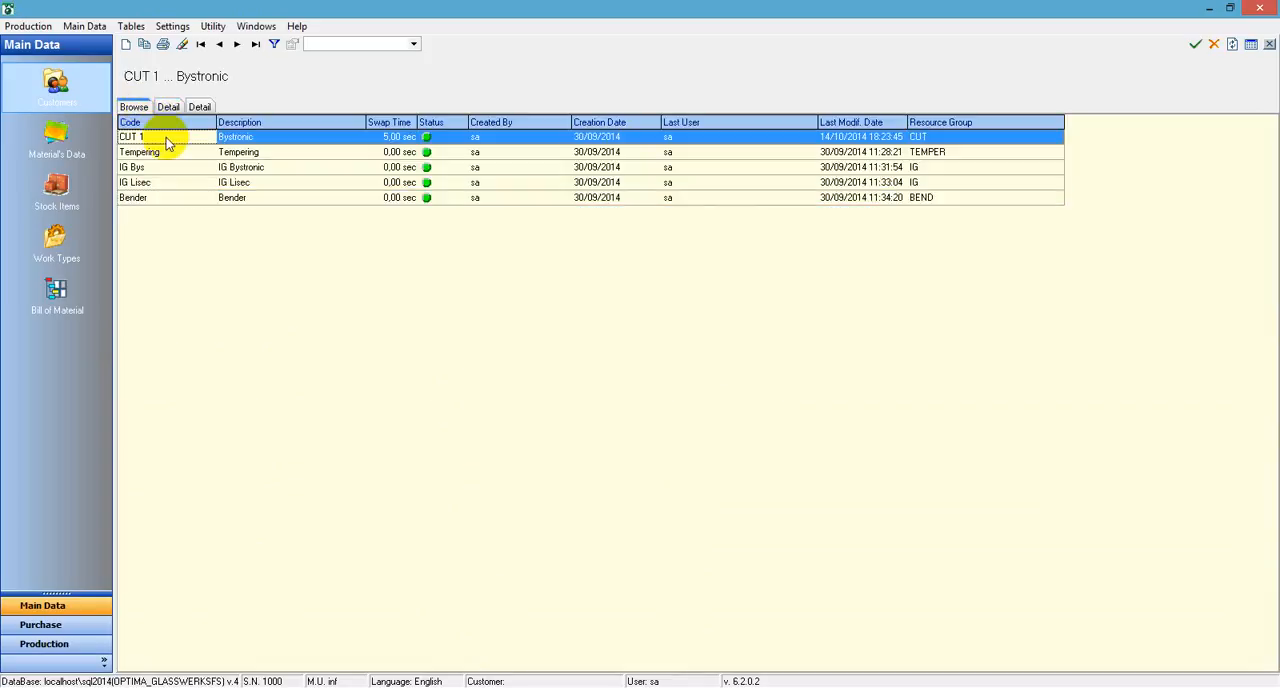
double_click(166, 137)
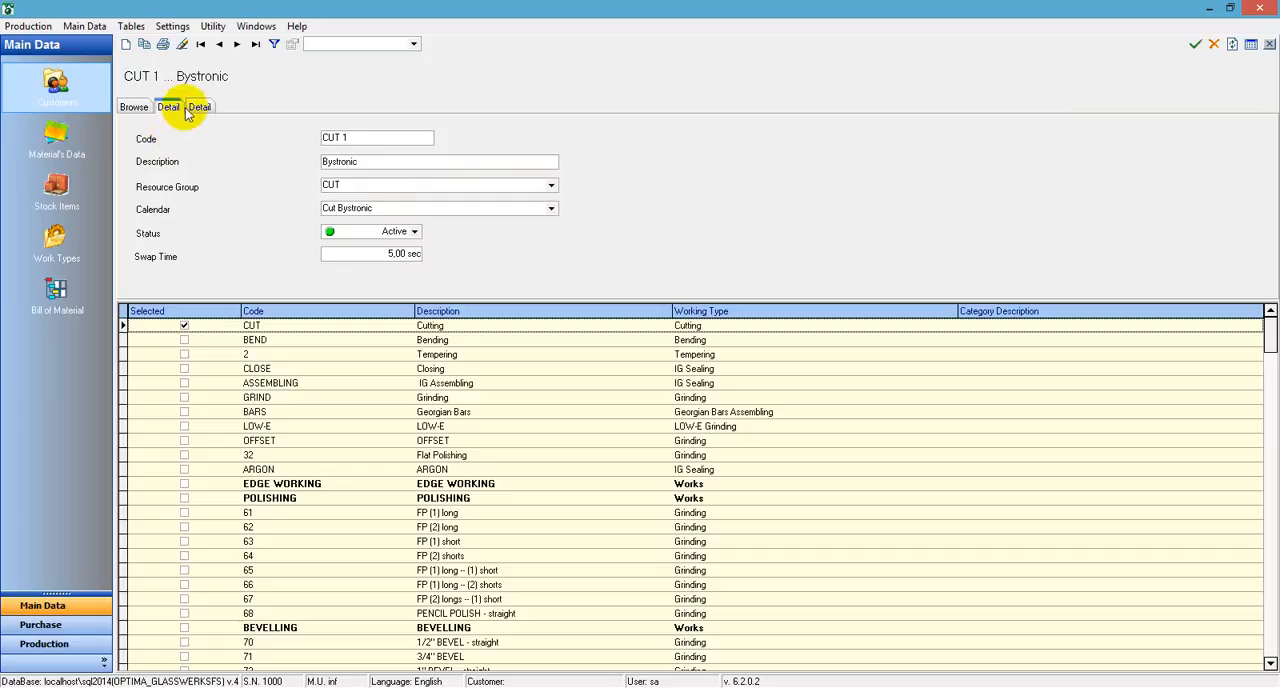
left_click(198, 107)
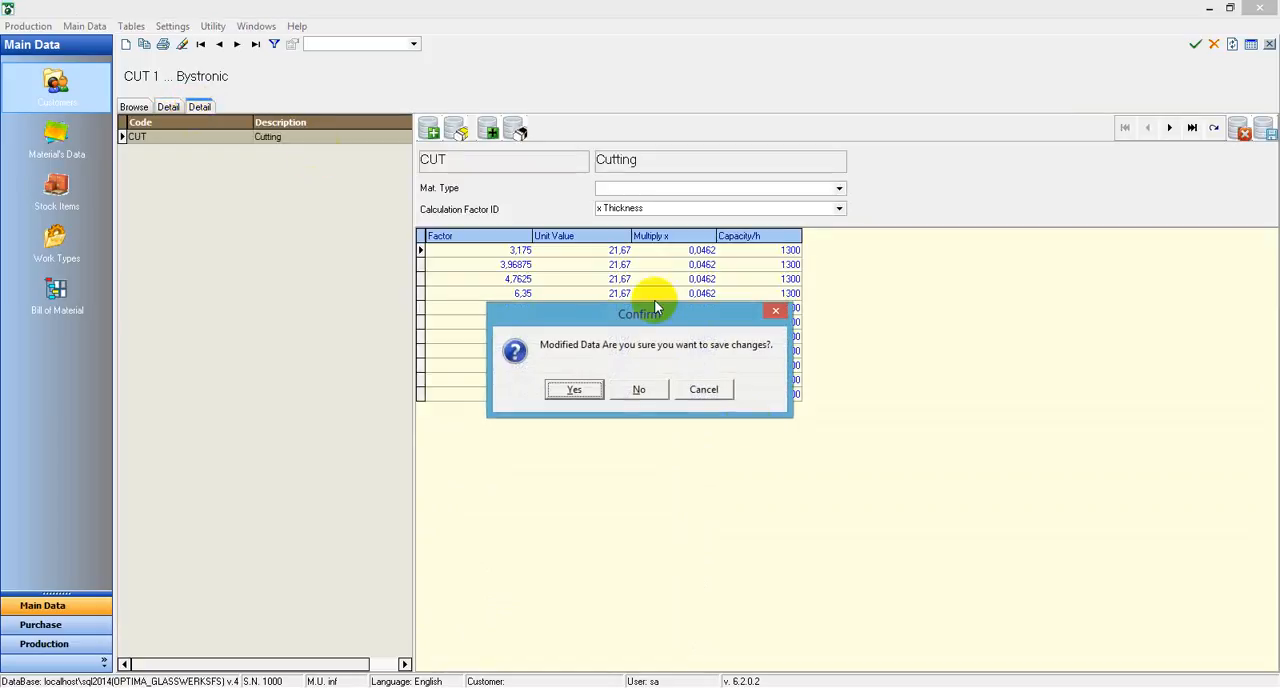
left_click(592, 391)
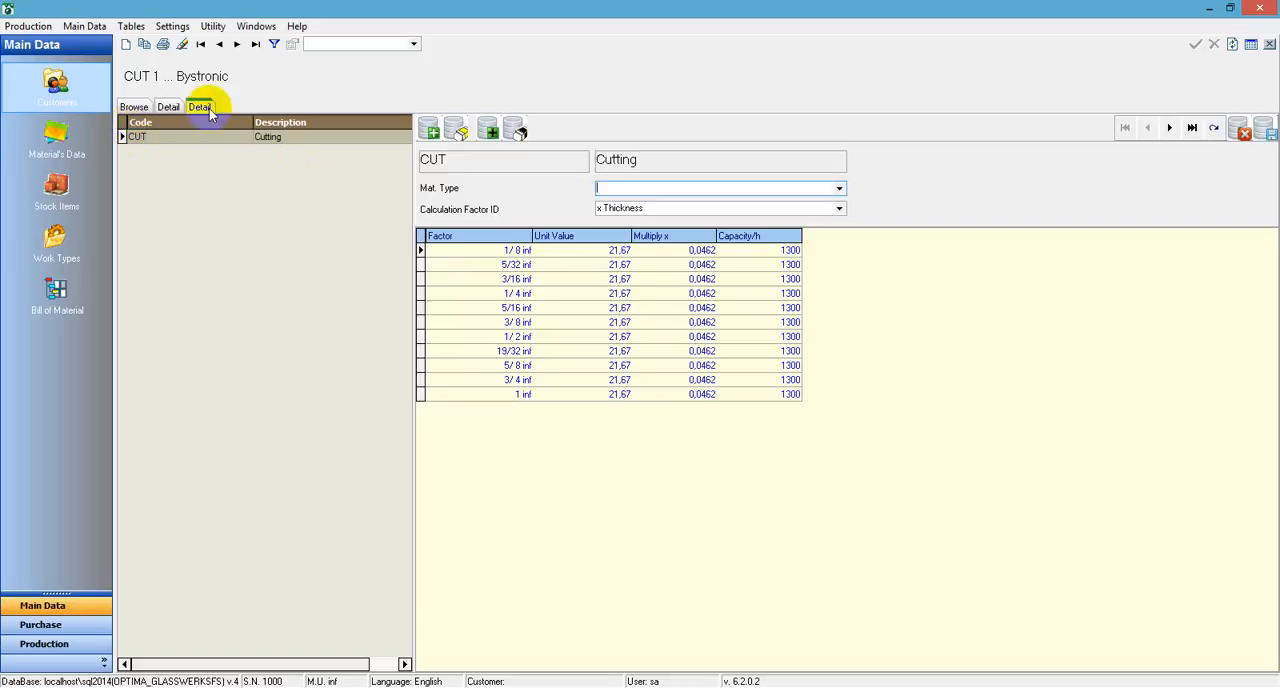
left_click(207, 140)
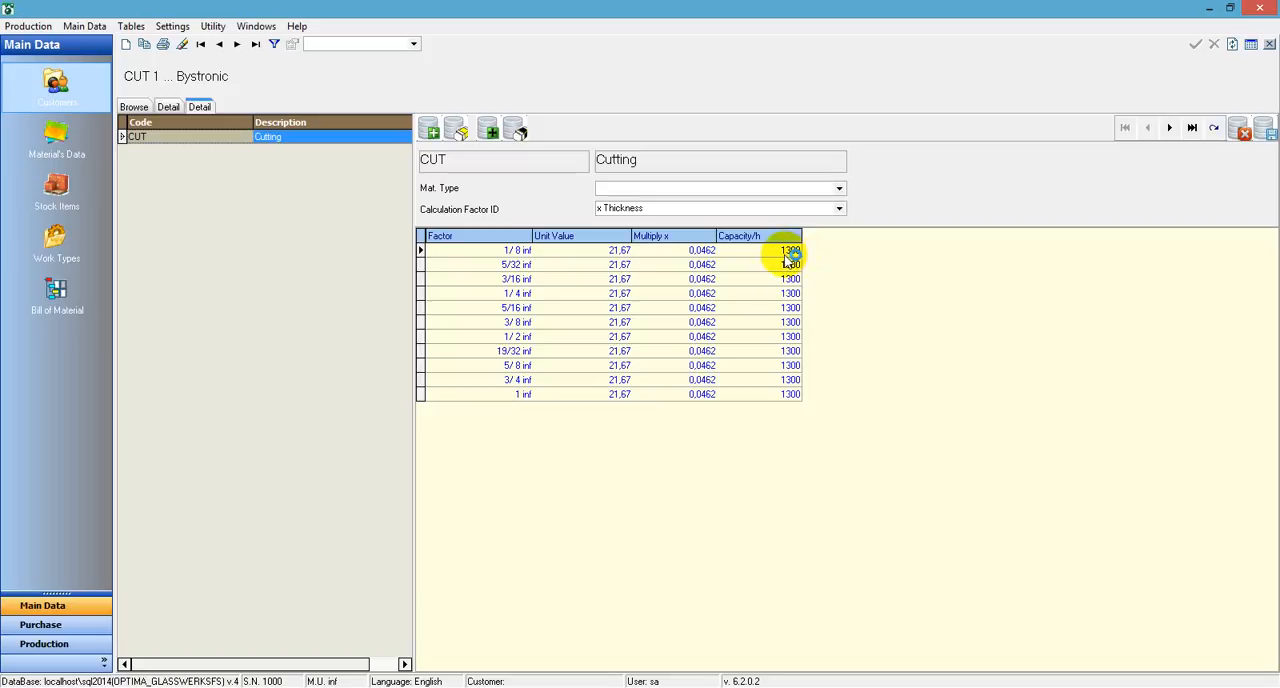
Examine the hourly capacities of the Tempering resource and of the Closing and IG Assembling works of IG Bys
left_click(133, 106)
double_click(164, 151)
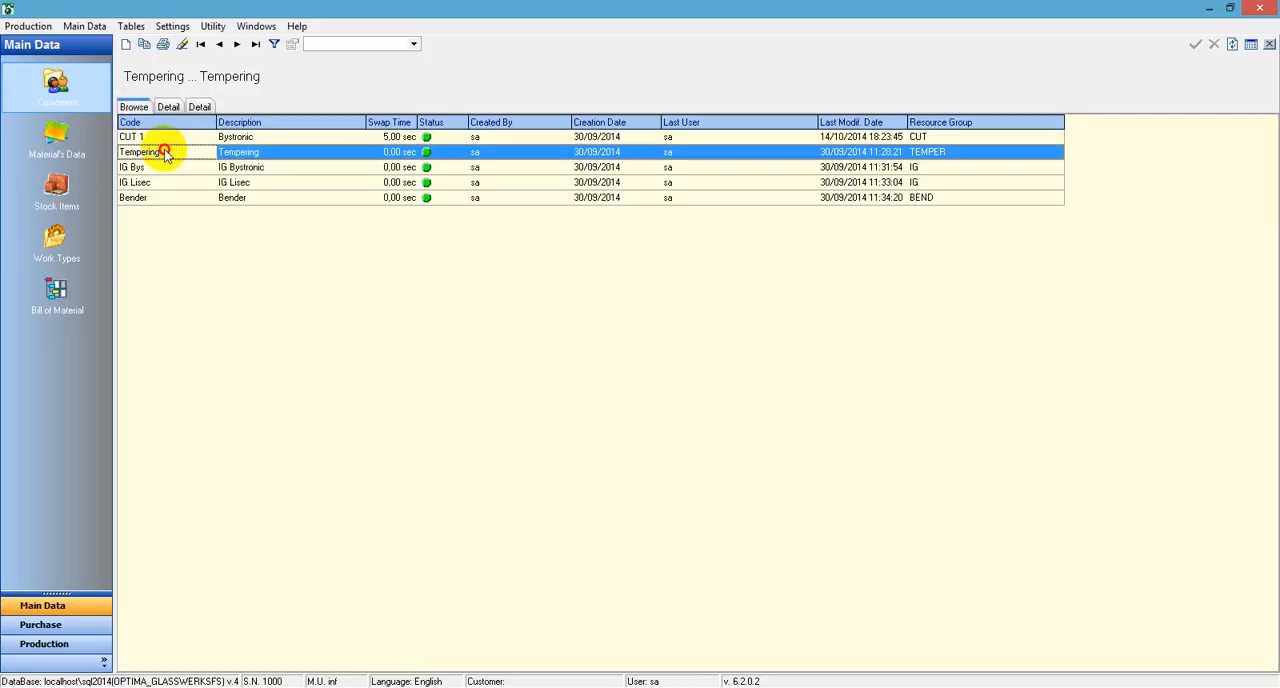
left_click(200, 107)
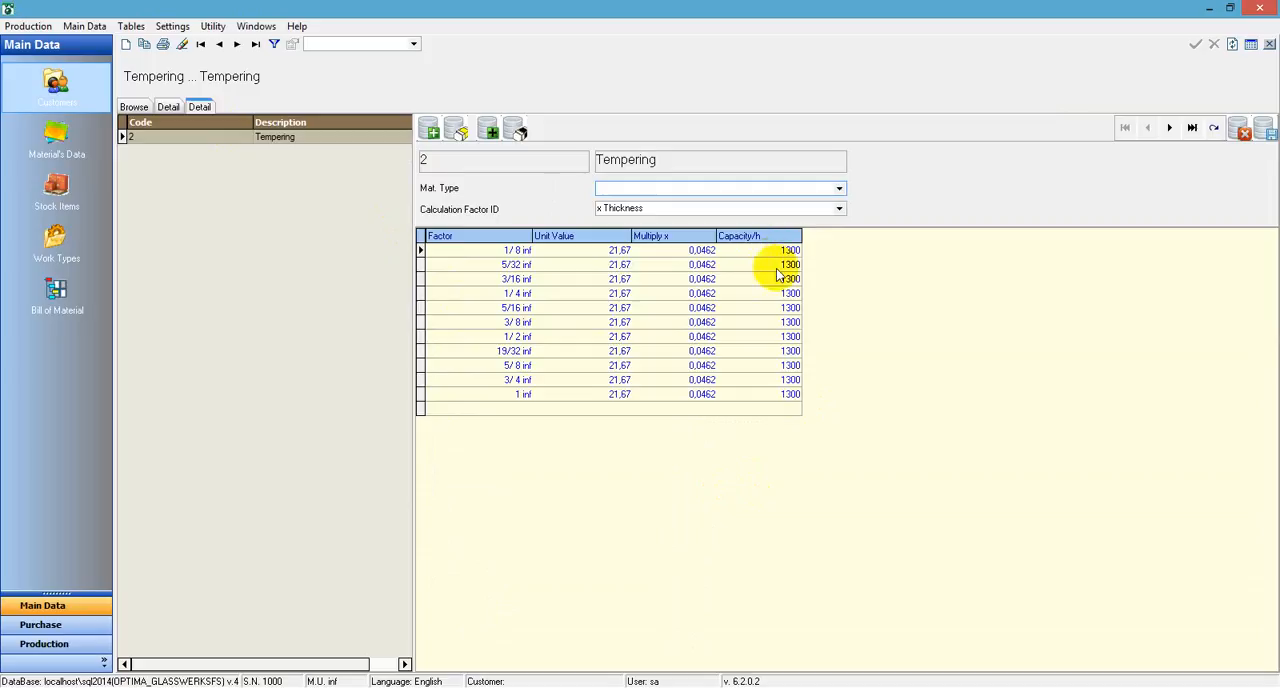
left_click(134, 107)
double_click(176, 167)
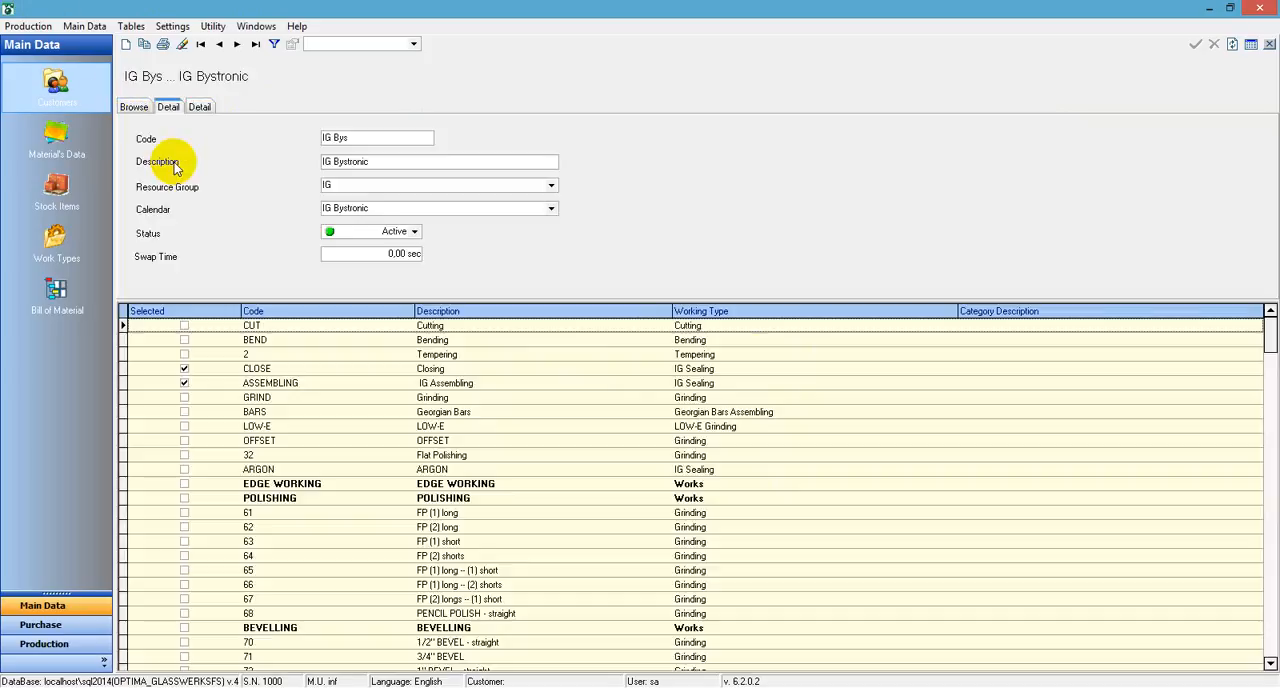
left_click(200, 107)
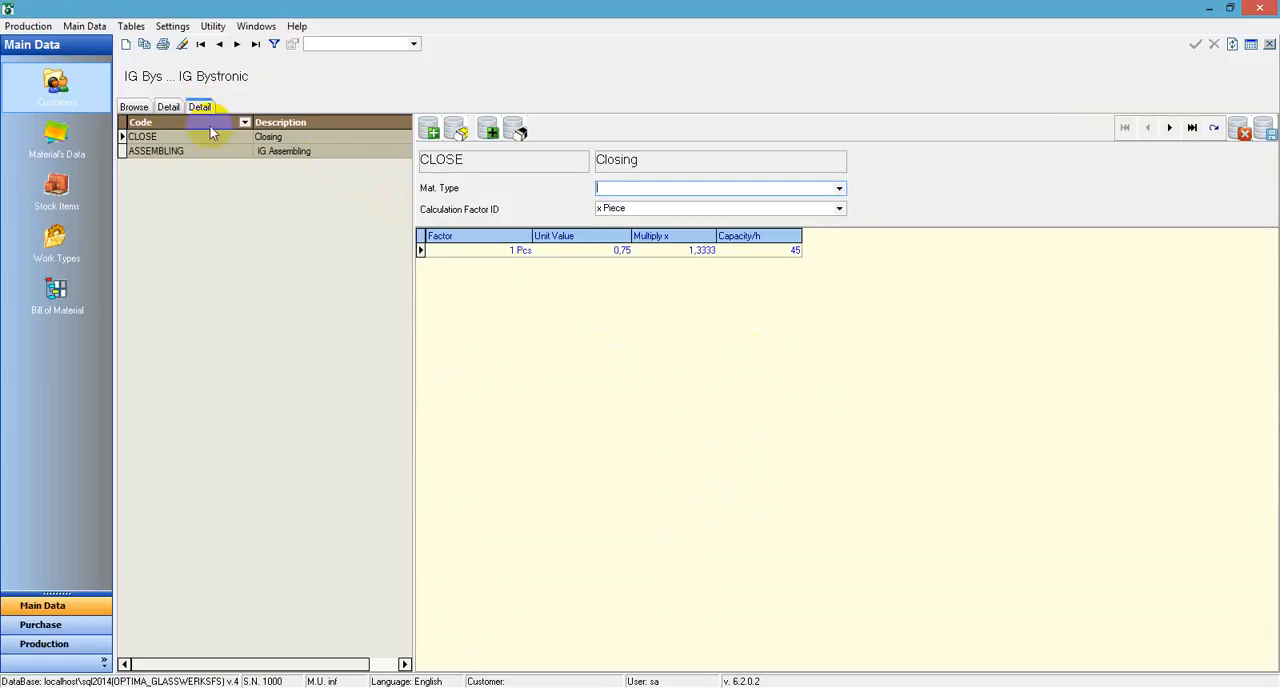
left_click(205, 136)
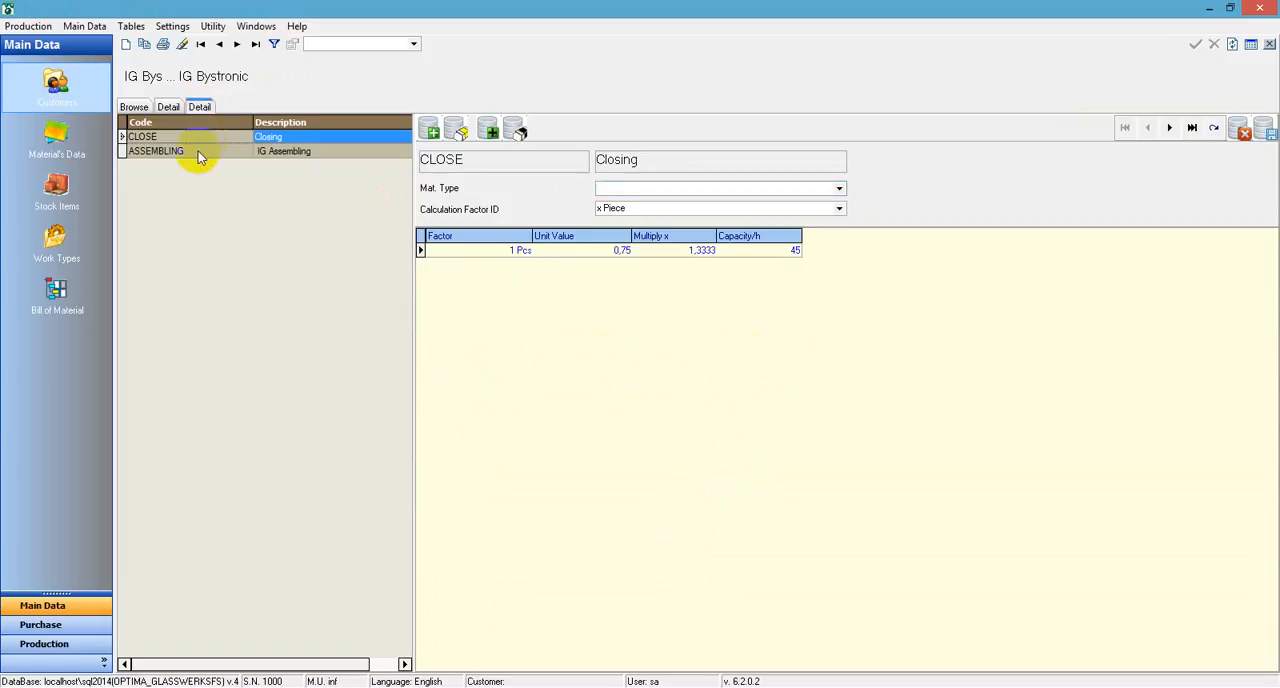
left_click(198, 151)
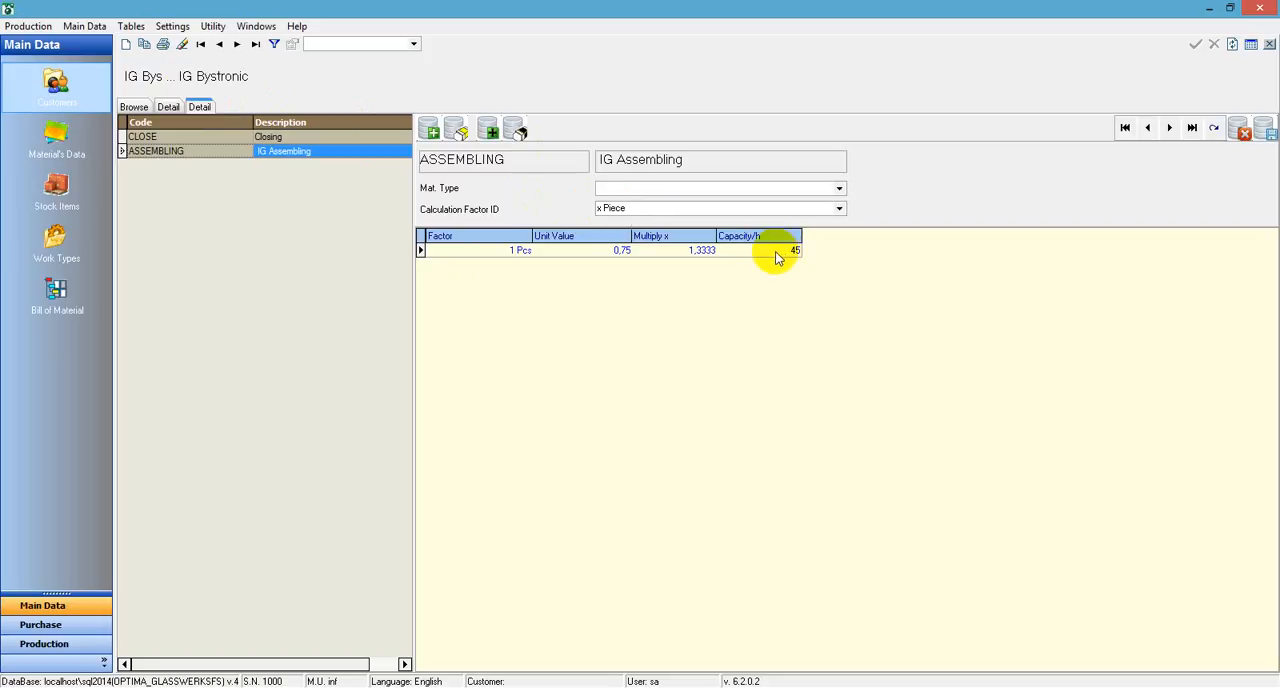
Examine the hourly capacities of the IG Lisec and Bender resources and return to the resource list
left_click(134, 107)
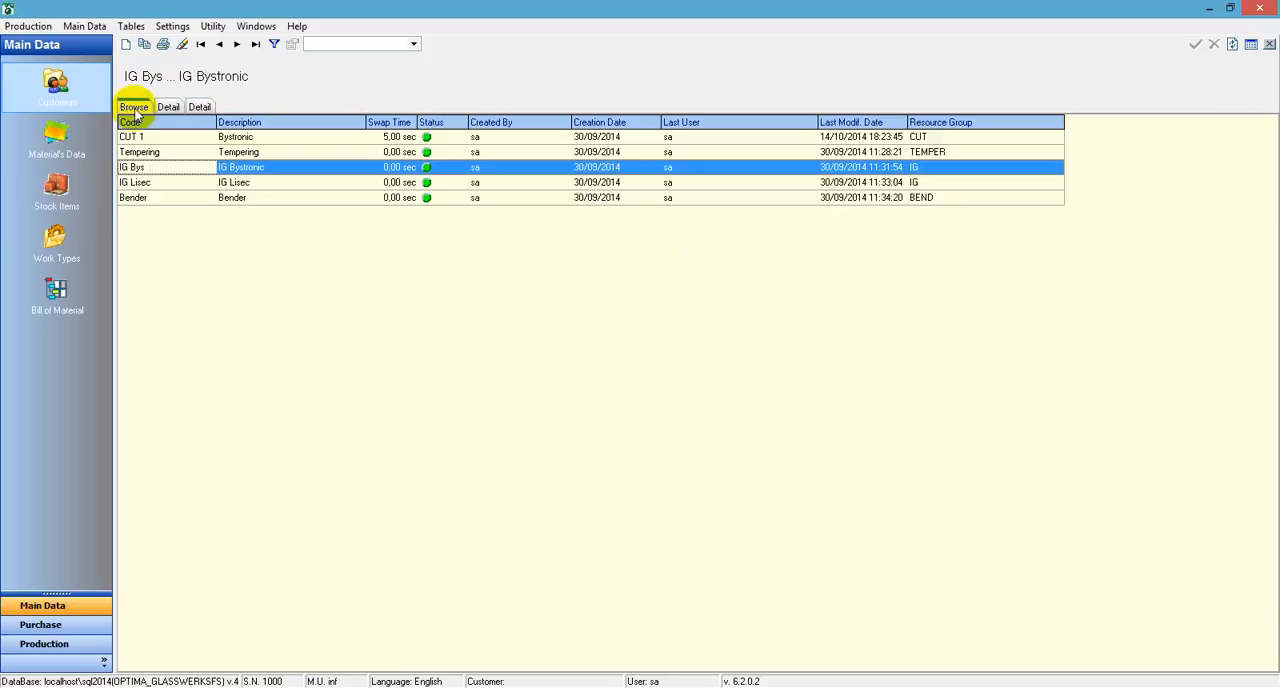
left_click(146, 184)
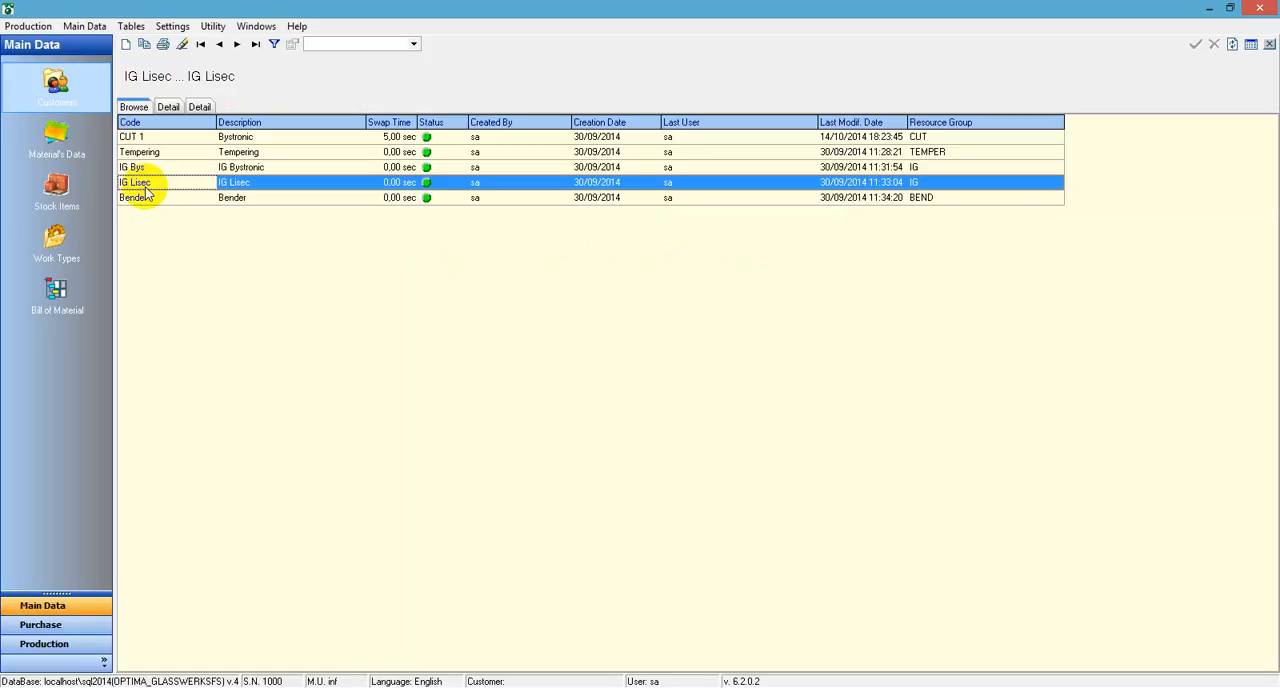
double_click(146, 188)
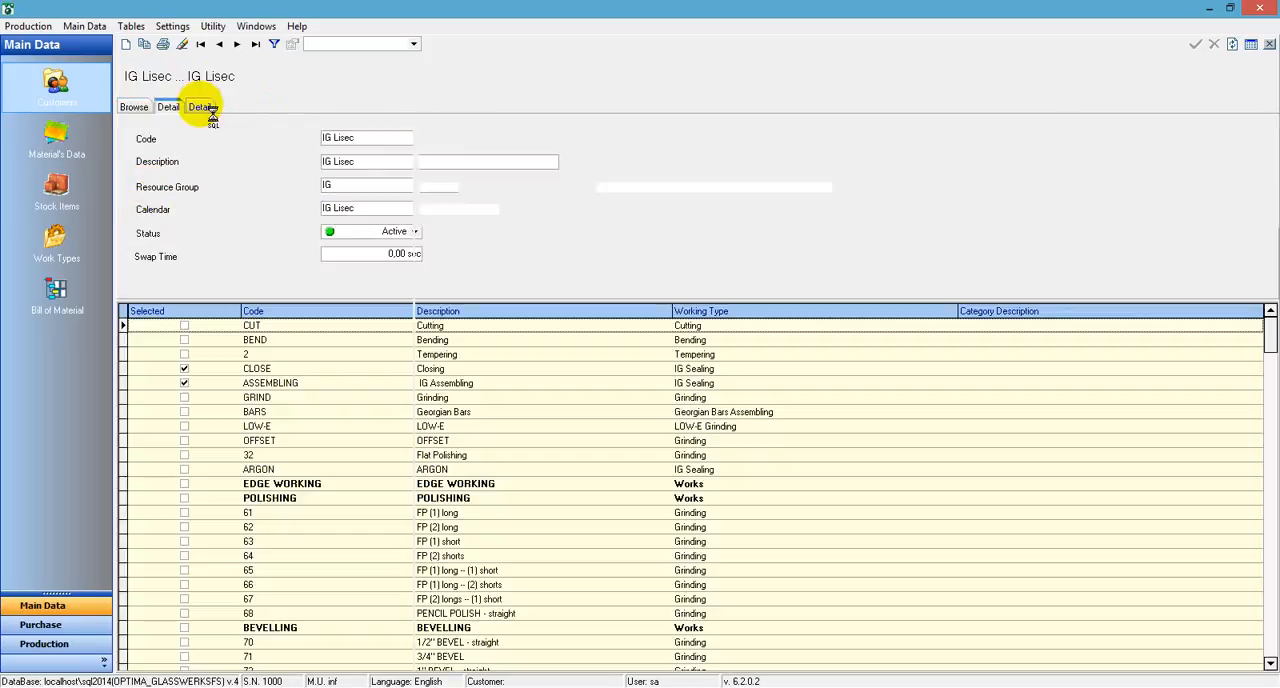
left_click(203, 108)
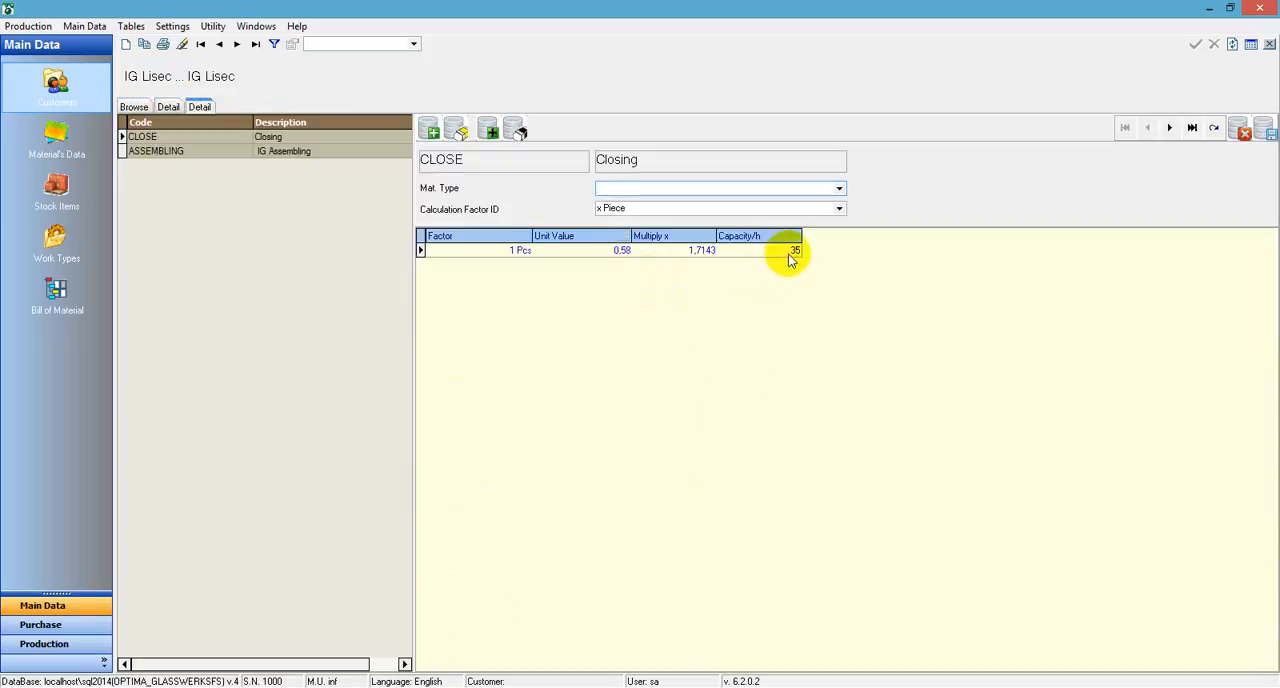
left_click(138, 107)
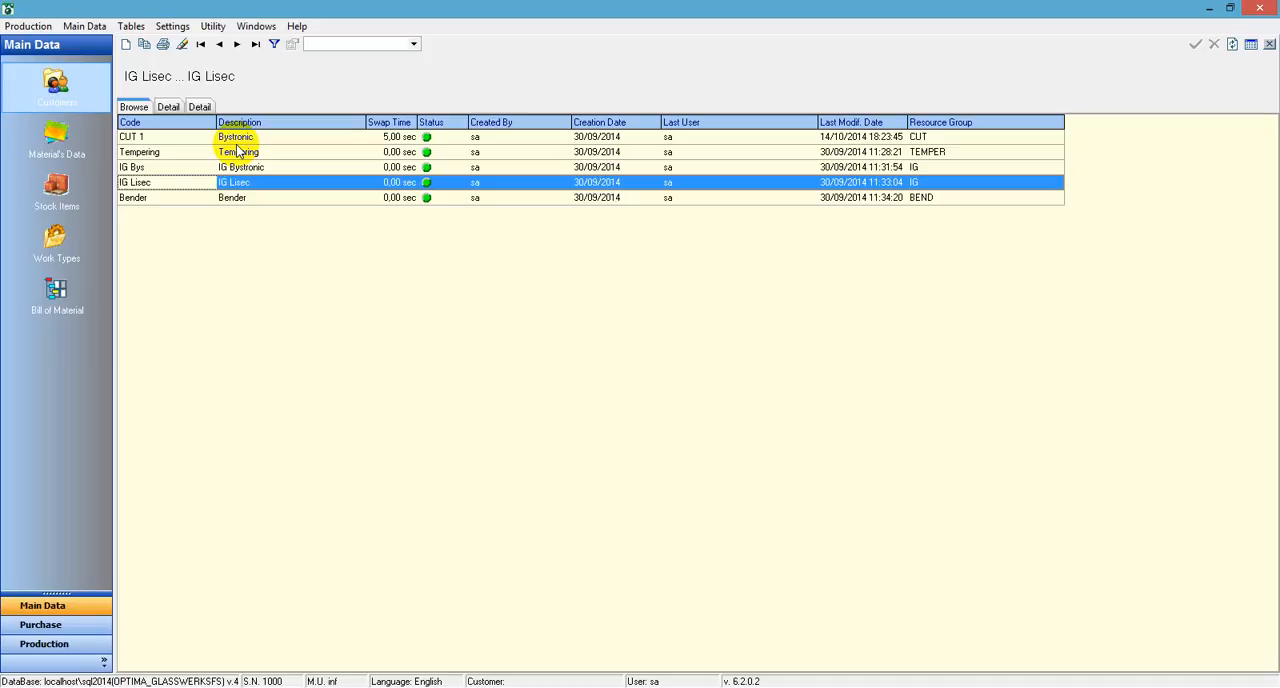
double_click(220, 196)
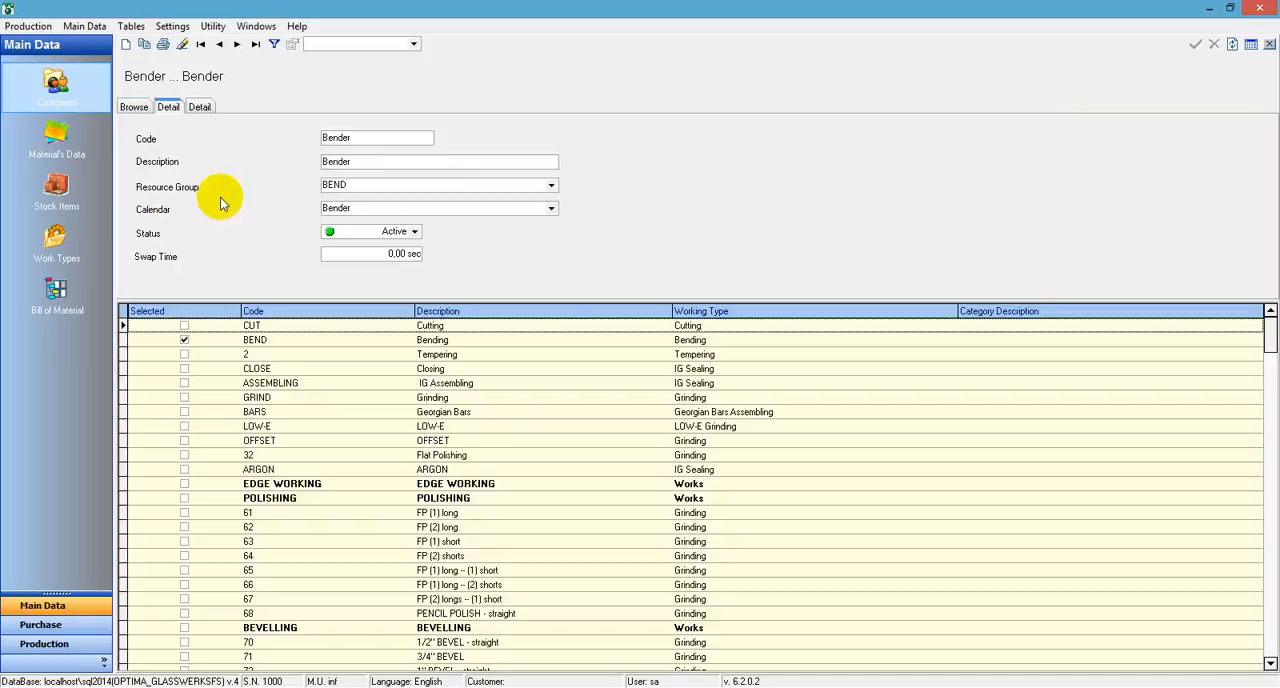
left_click(199, 106)
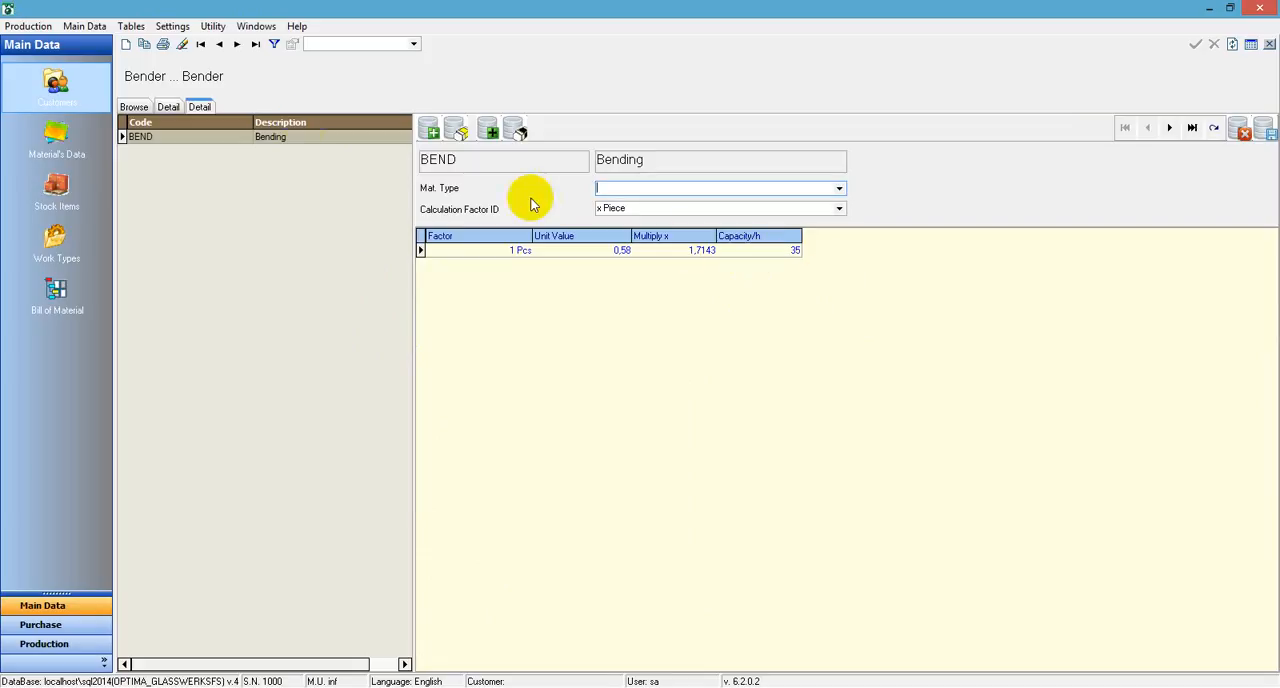
left_click(145, 109)
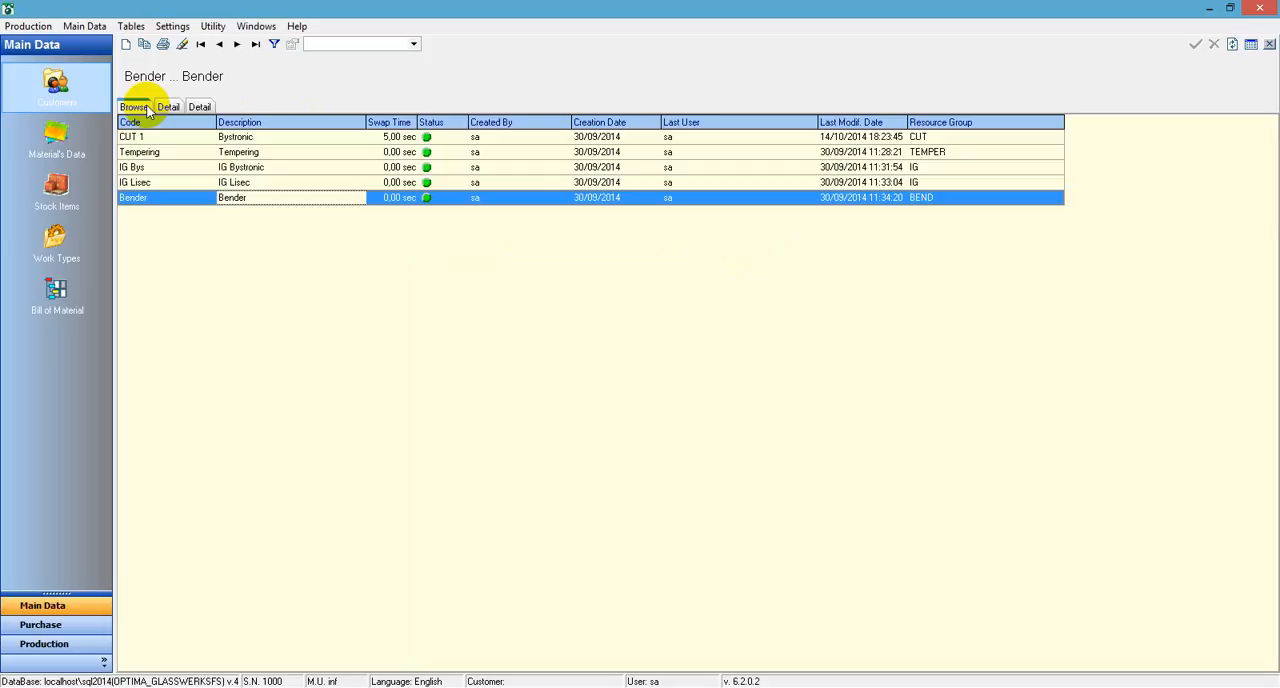